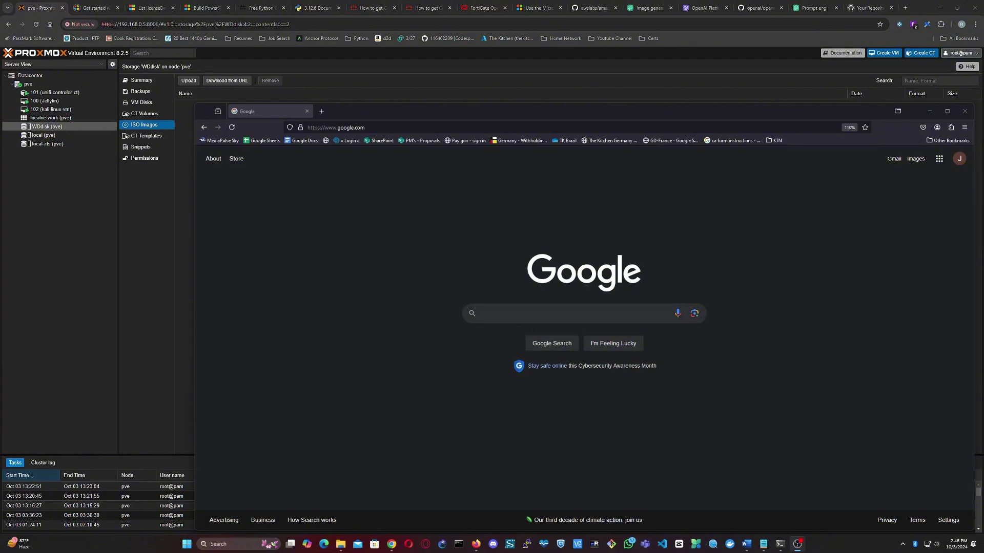
Step: Open the TrueNAS CORE download page, skip the sign-up, and copy the link of the 13.0-U6.2 stable download
{"action": "left_click", "coordinate": [548, 314]}
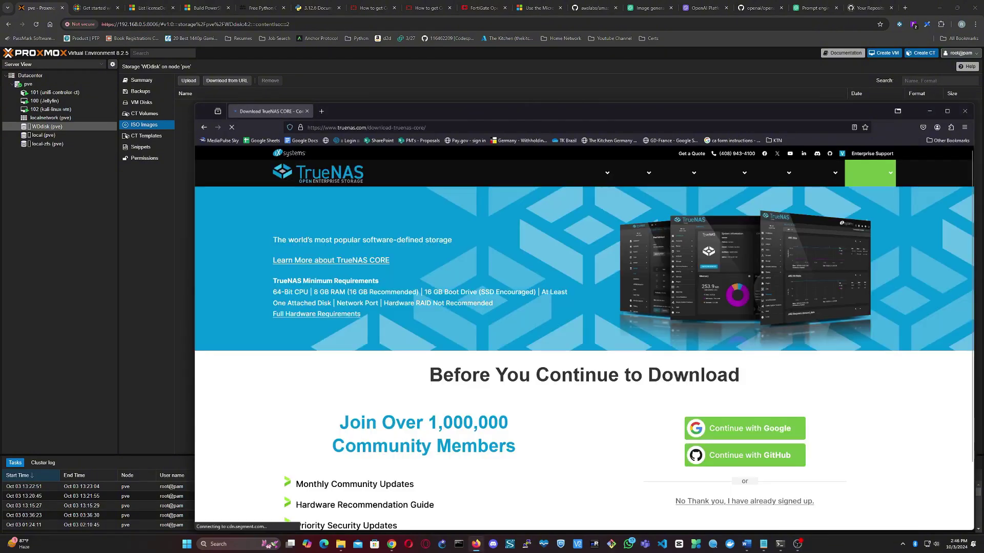
{"action": "scroll", "coordinate": [530, 280], "scroll_direction": "down", "scroll_amount": 1}
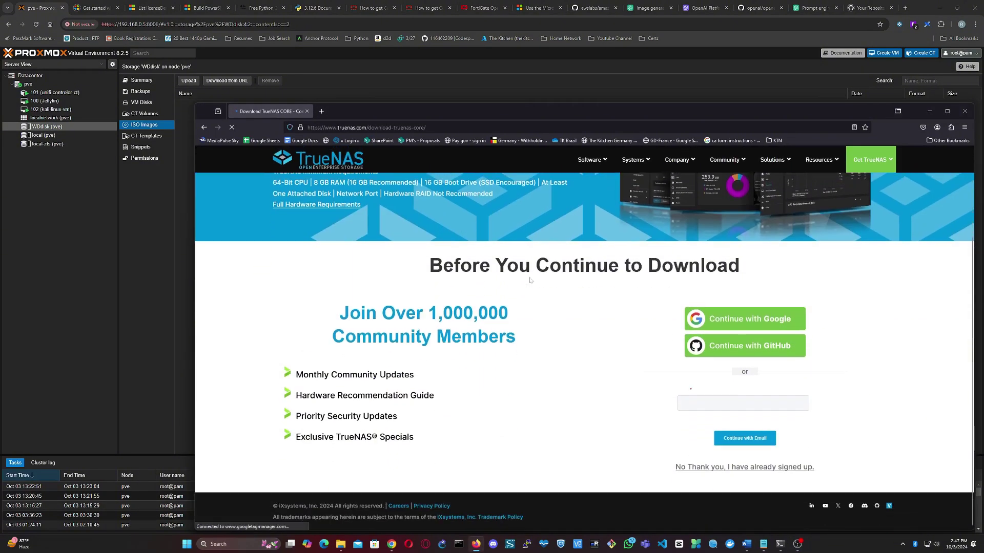
{"action": "left_click", "coordinate": [733, 468]}
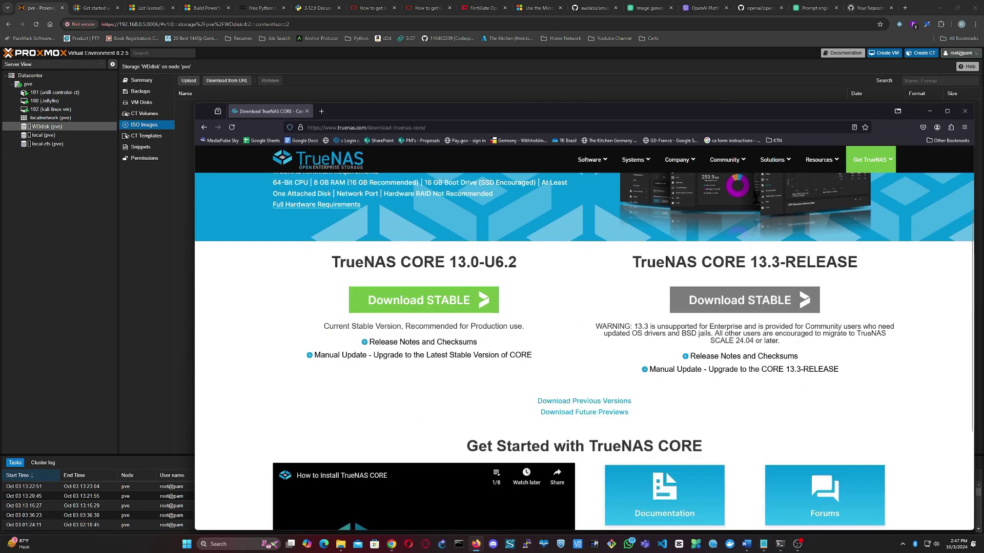
{"action": "right_click", "coordinate": [429, 297]}
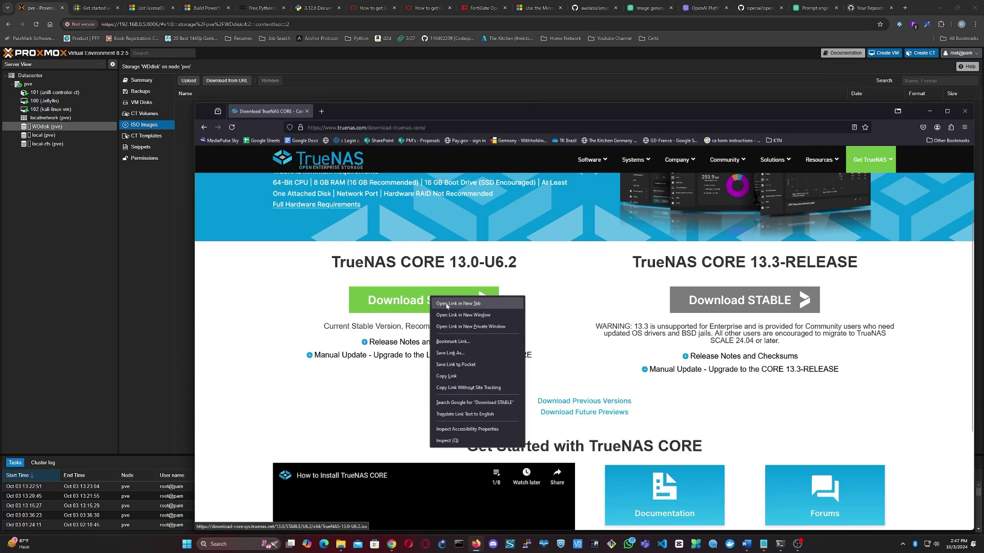
{"action": "left_click", "coordinate": [462, 376]}
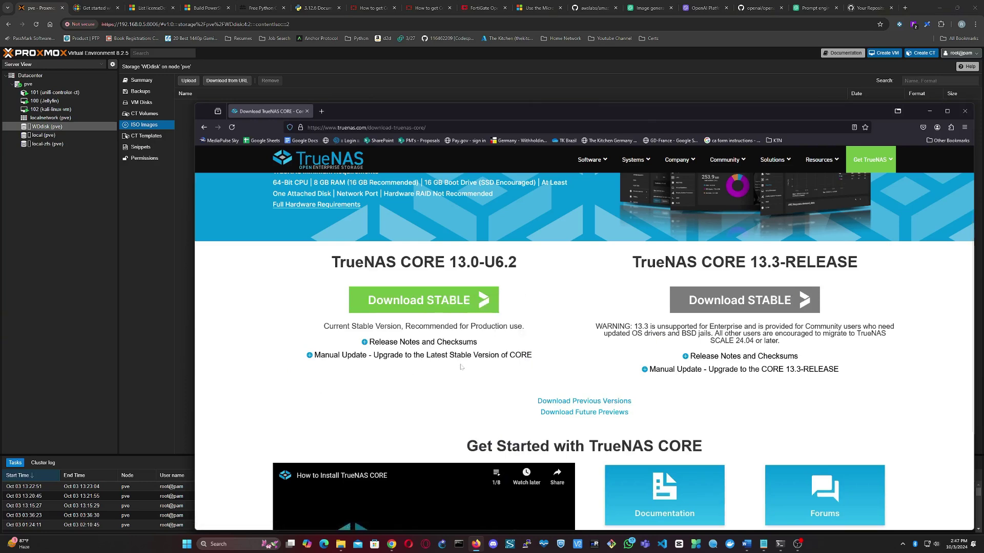
Step: Switch to Proxmox, start a URL download into WDdisk's ISO images, and query the copied TrueNAS link
{"action": "left_click", "coordinate": [189, 181]}
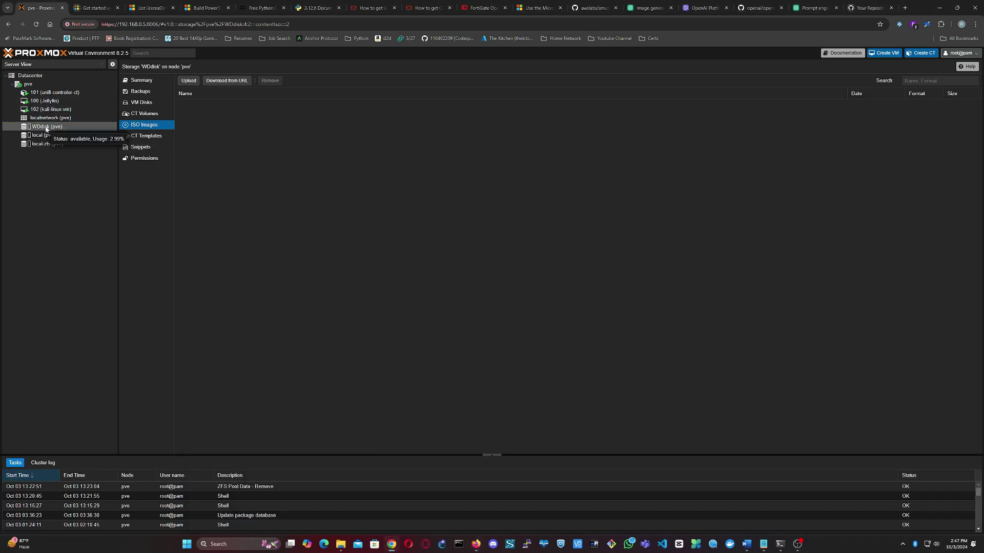
{"action": "left_click", "coordinate": [227, 81]}
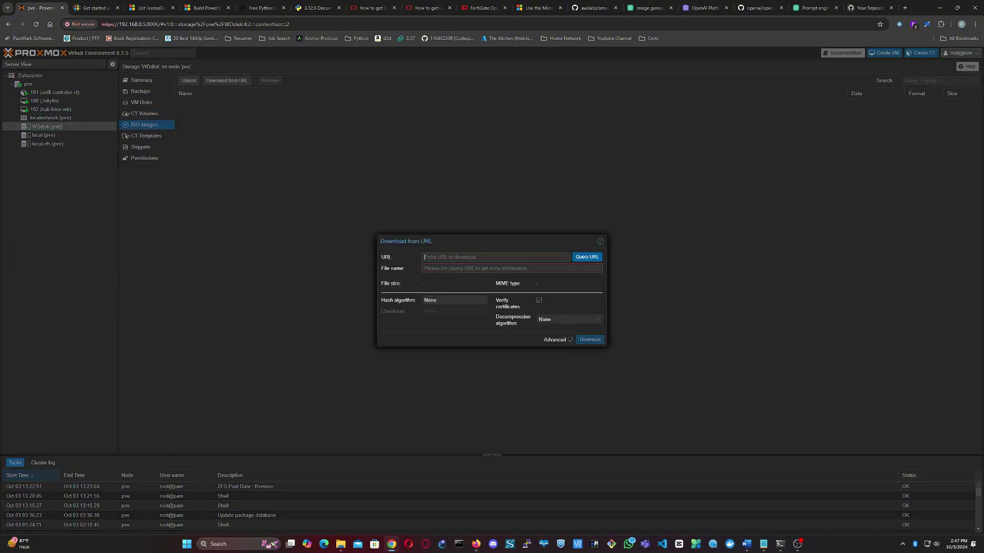
{"action": "key", "text": "ctrl+v"}
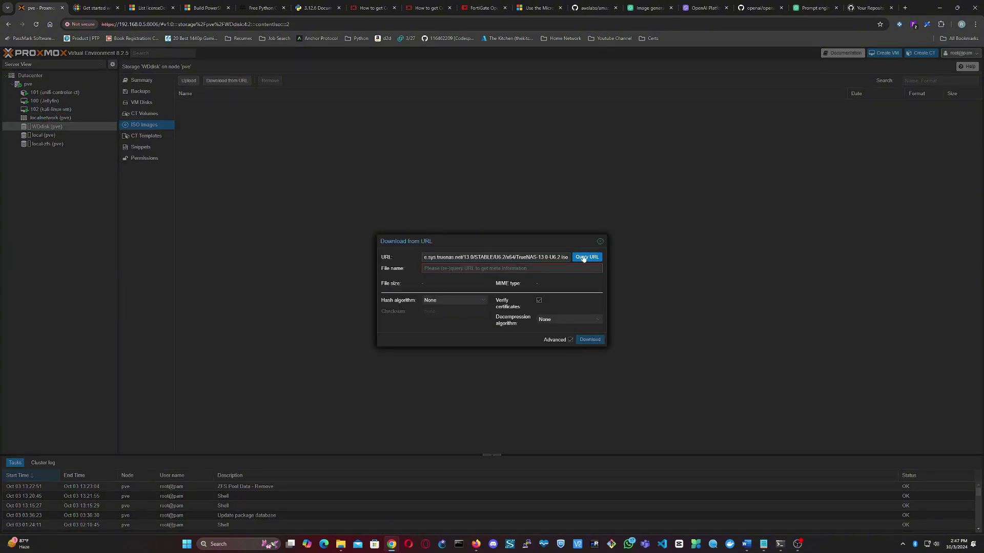
{"action": "left_click", "coordinate": [583, 258]}
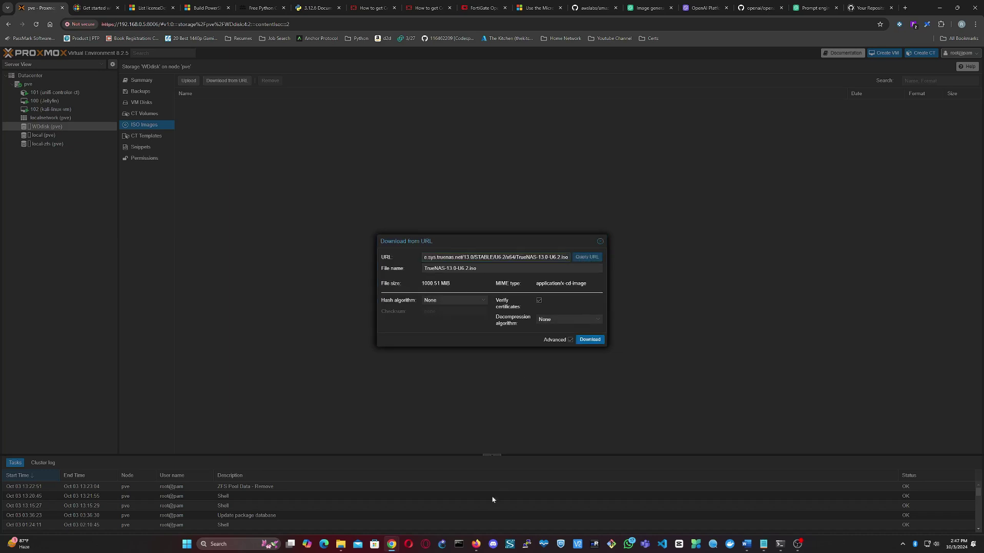
Step: Switch to the TrueNAS page in Firefox and copy the sha256 checksum of TrueNAS CORE 13.0-U6.2
{"action": "mouse_move", "coordinate": [471, 545]}
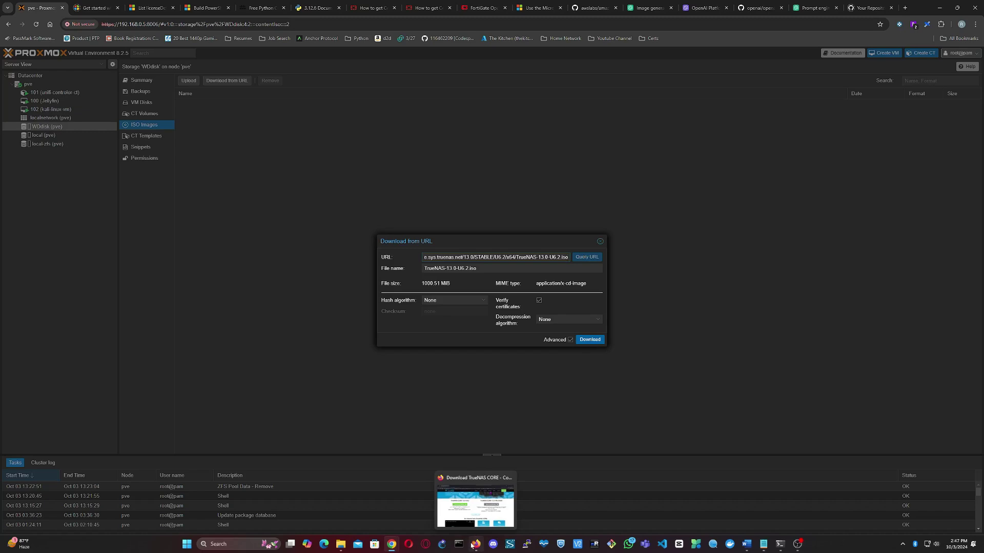
{"action": "left_click", "coordinate": [471, 545]}
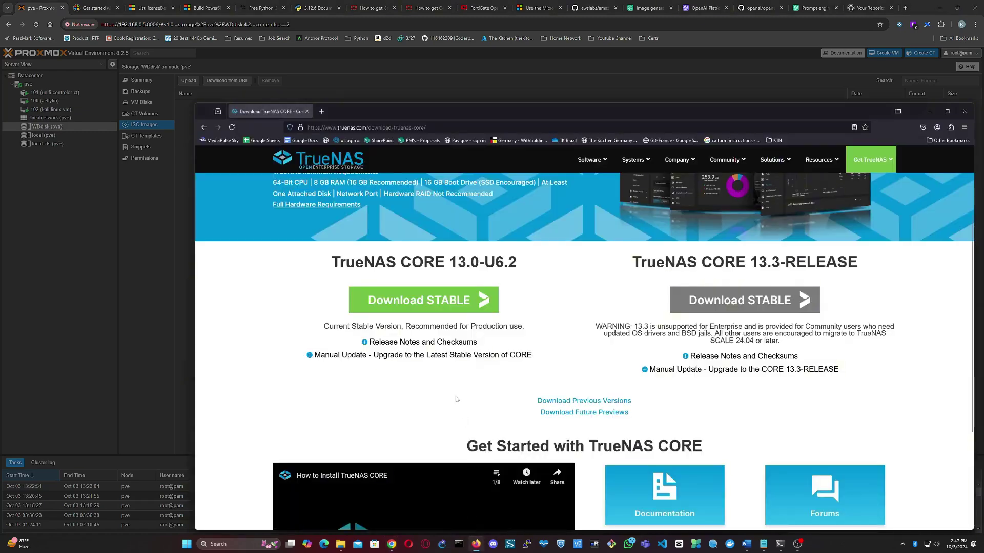
{"action": "left_click", "coordinate": [418, 342]}
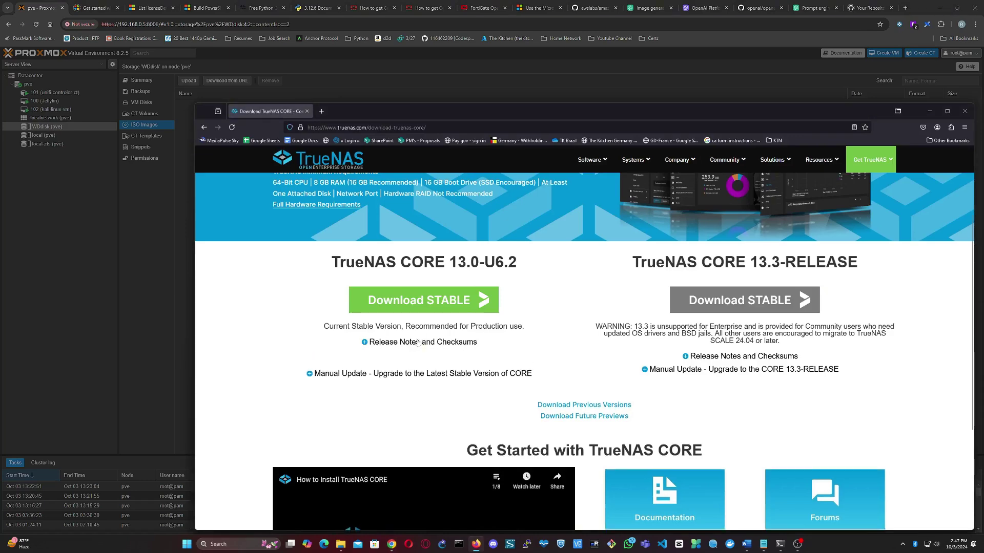
{"action": "scroll", "coordinate": [418, 342], "scroll_direction": "down", "scroll_amount": 1}
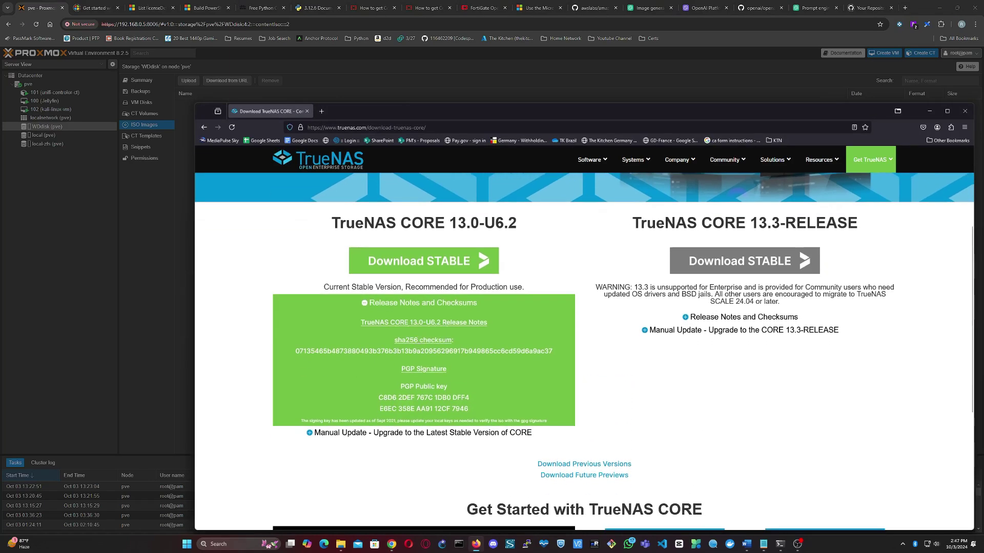
{"action": "double_click", "coordinate": [418, 351]}
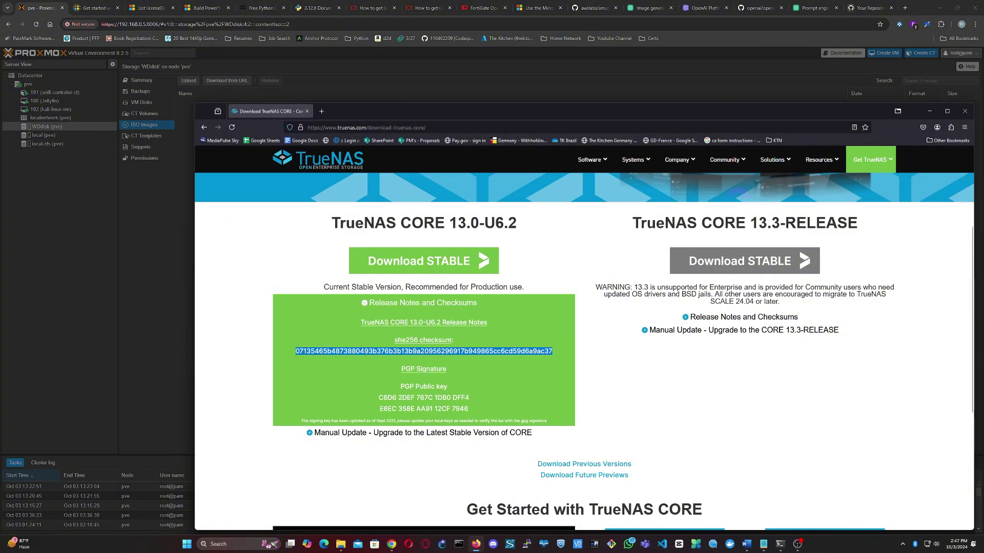
{"action": "left_click", "coordinate": [929, 111]}
Step: Set the hash algorithm to SHA-256, paste the copied checksum, and download the TrueNAS ISO to WDdisk
{"action": "left_click", "coordinate": [454, 300]}
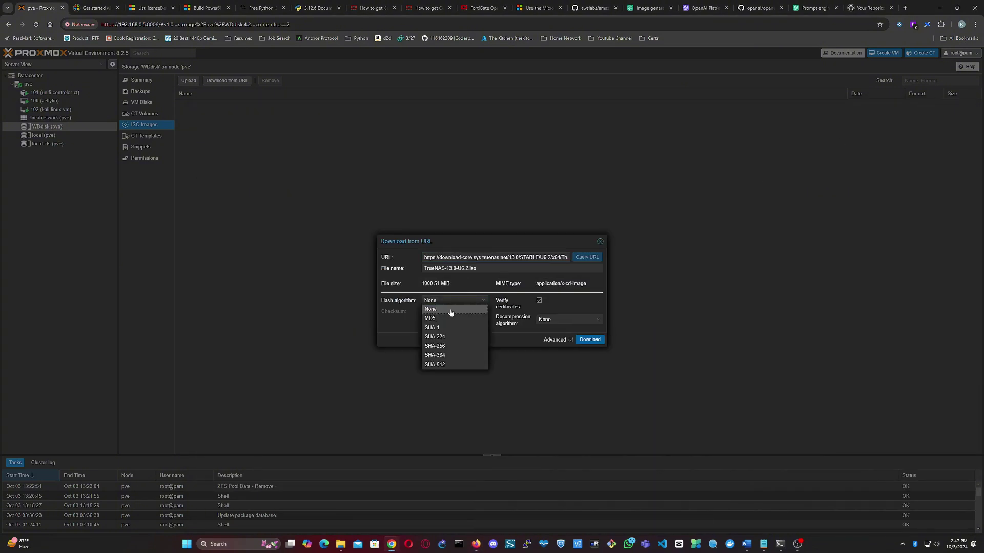
{"action": "left_click", "coordinate": [453, 346]}
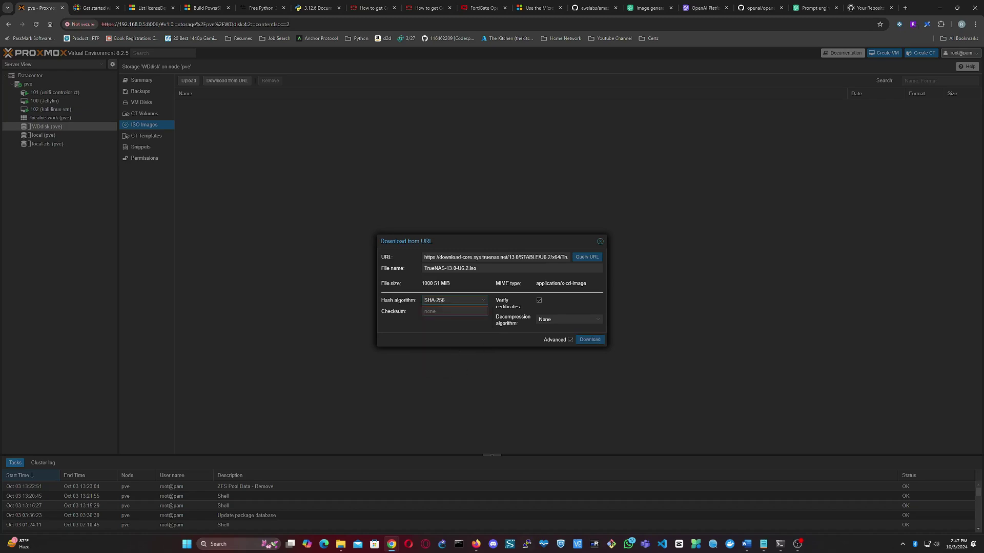
{"action": "left_click", "coordinate": [476, 544]}
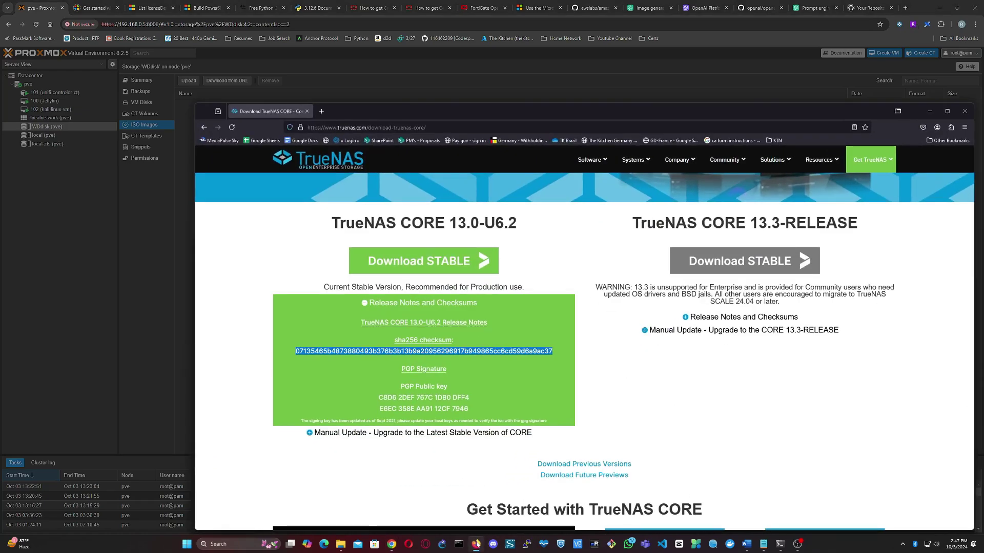
{"action": "left_click", "coordinate": [476, 544]}
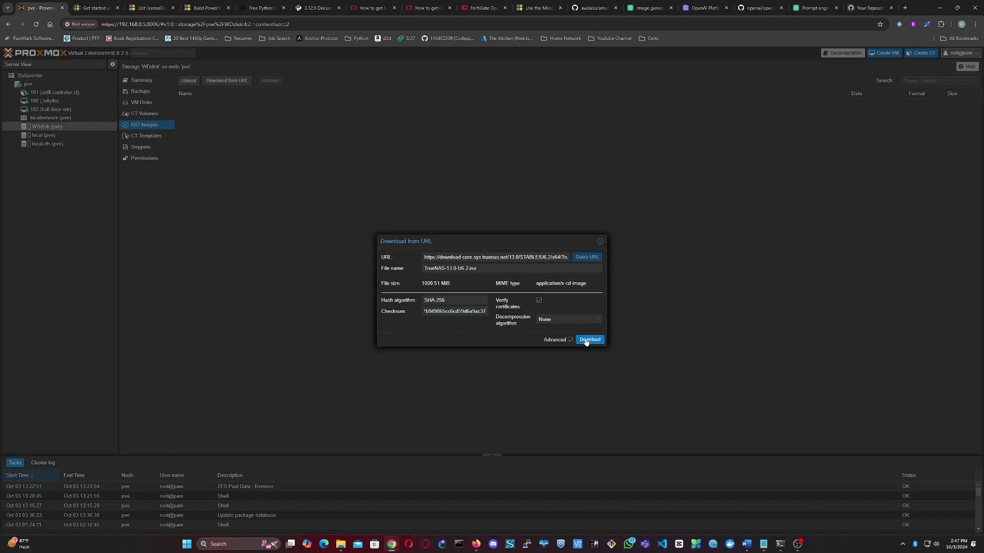
{"action": "left_click", "coordinate": [587, 340]}
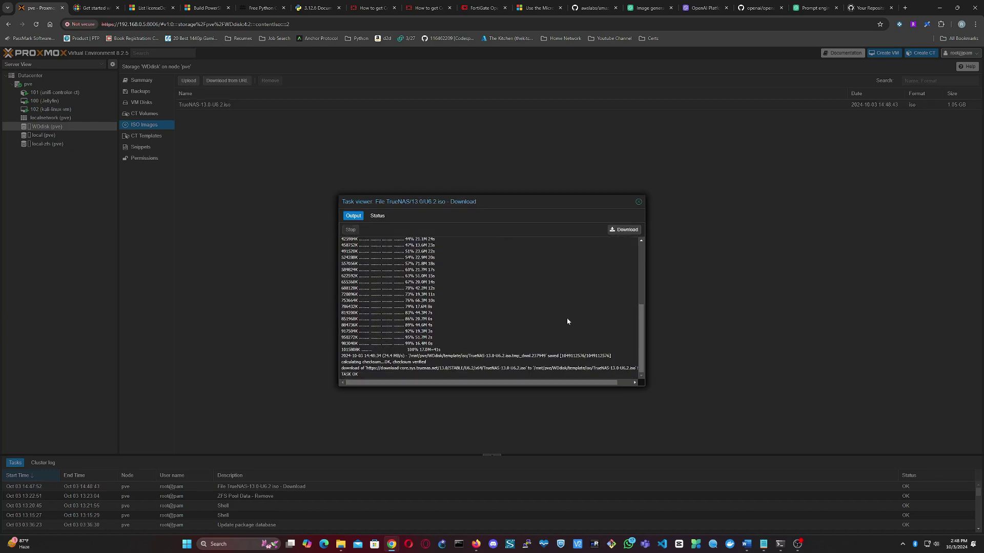
{"action": "left_click_drag", "start_coordinate": [347, 374], "coordinate": [414, 378]}
{"action": "left_click", "coordinate": [639, 202]}
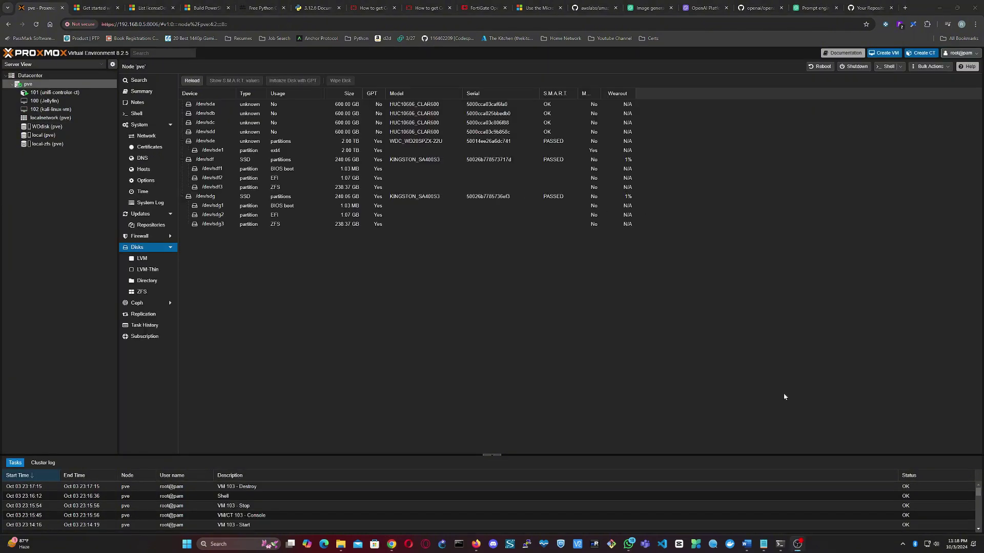
Step: Start creating a virtual machine on node pve with ID 103 and name it TrueNas
{"action": "left_click", "coordinate": [884, 53]}
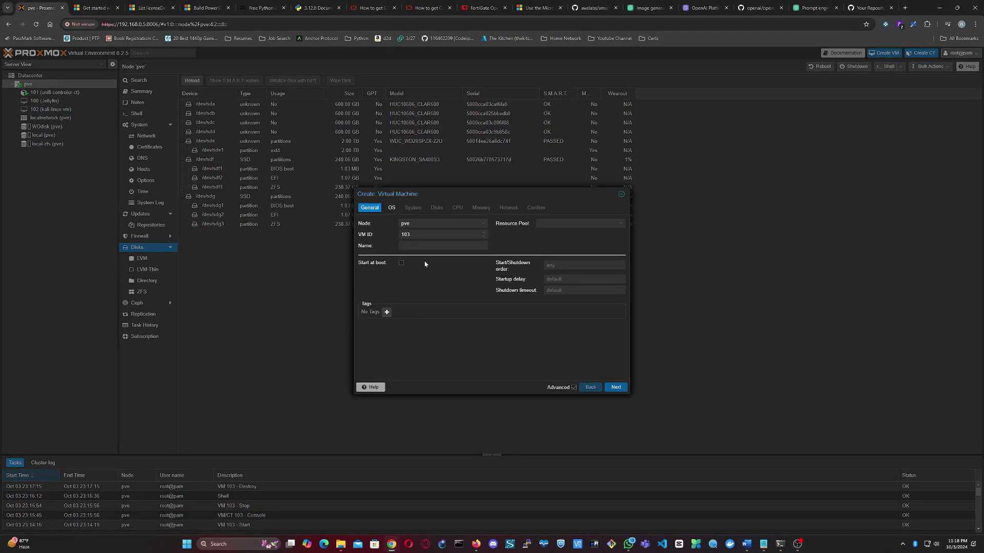
{"action": "left_click", "coordinate": [402, 246]}
{"action": "type", "text": "l"}
{"action": "type", "text": "rue"}
{"action": "type", "text": "Na"}
{"action": "type", "text": "s"}
{"action": "left_click", "coordinate": [615, 388]}
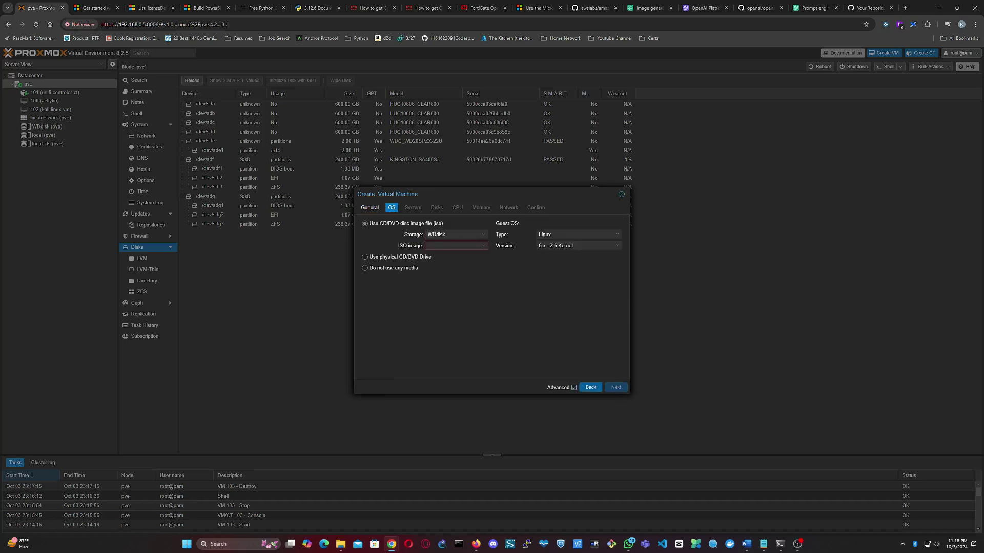
Step: Use TrueNAS-13.0-U6.2.iso from the WDdisk storage as the virtual machine's installation image
{"action": "left_click", "coordinate": [481, 237]}
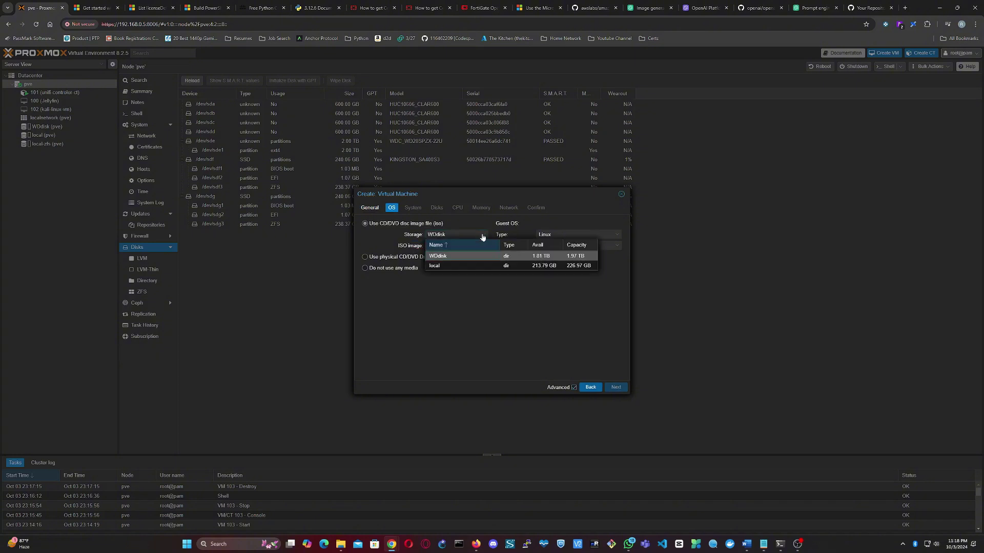
{"action": "left_click", "coordinate": [460, 256]}
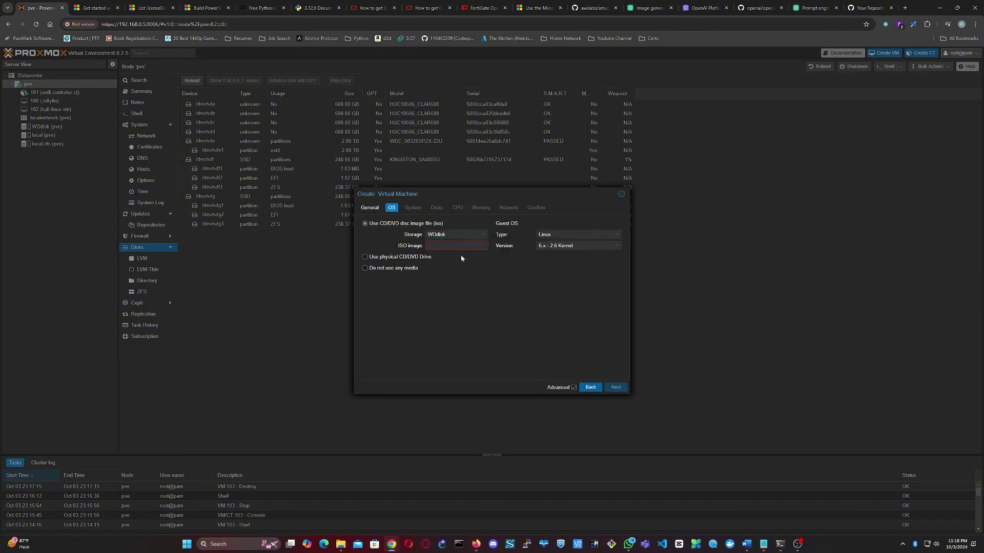
{"action": "left_click", "coordinate": [461, 246]}
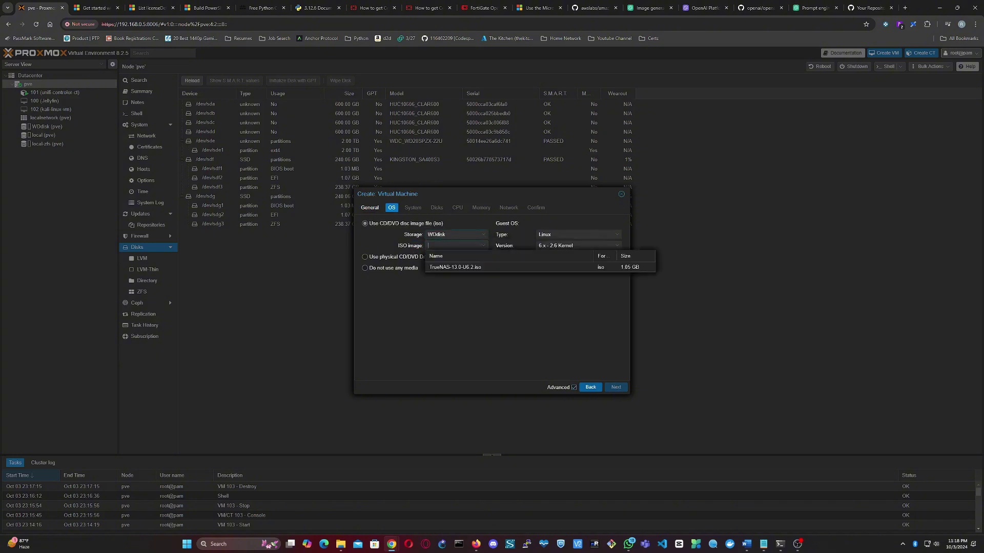
{"action": "left_click", "coordinate": [454, 270]}
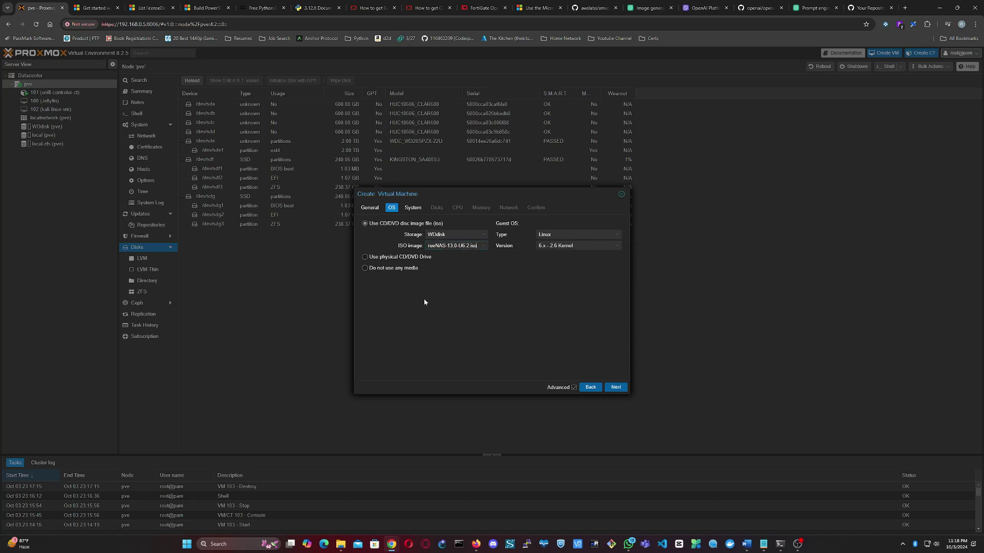
{"action": "left_click", "coordinate": [614, 386]}
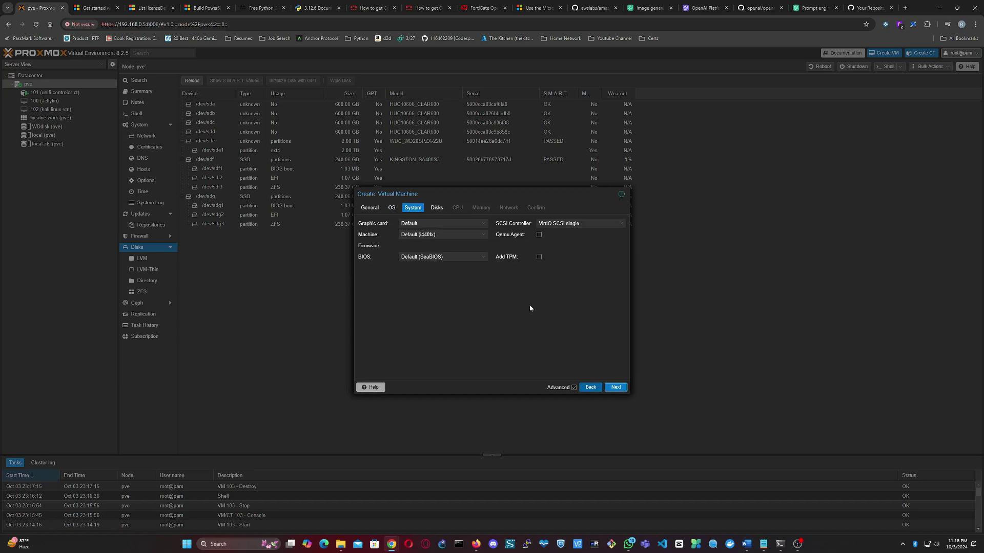
Step: Configure the system with machine type q35, Qemu Agent enabled, OVMF (UEFI) BIOS, and local-zfs as EFI storage
{"action": "left_click", "coordinate": [480, 239]}
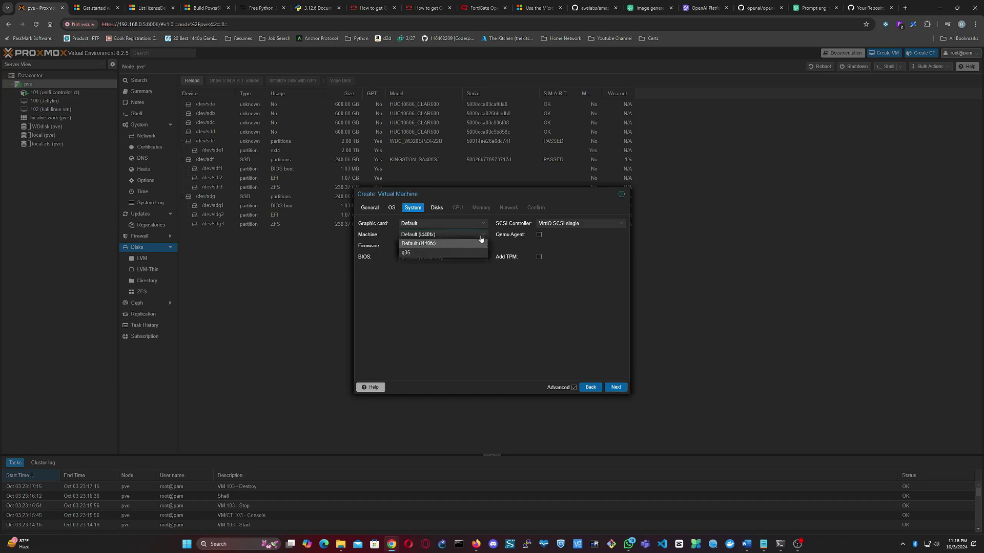
{"action": "left_click", "coordinate": [457, 253]}
{"action": "left_click", "coordinate": [538, 235]}
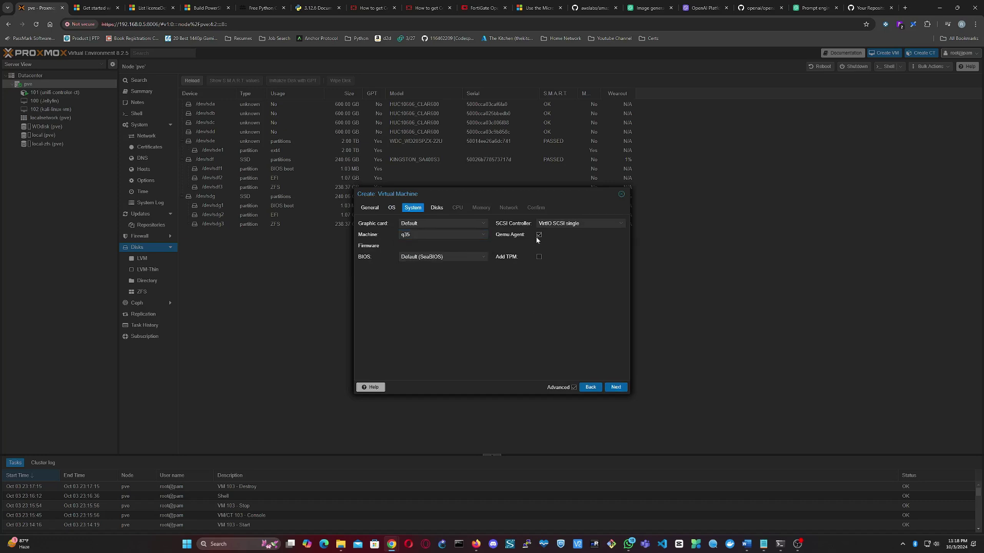
{"action": "left_click", "coordinate": [482, 257]}
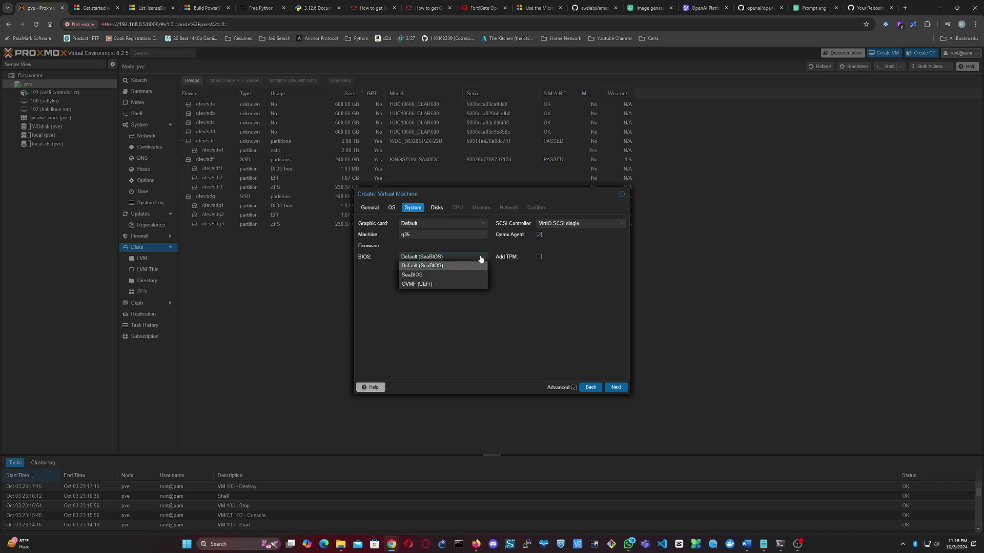
{"action": "left_click", "coordinate": [456, 284]}
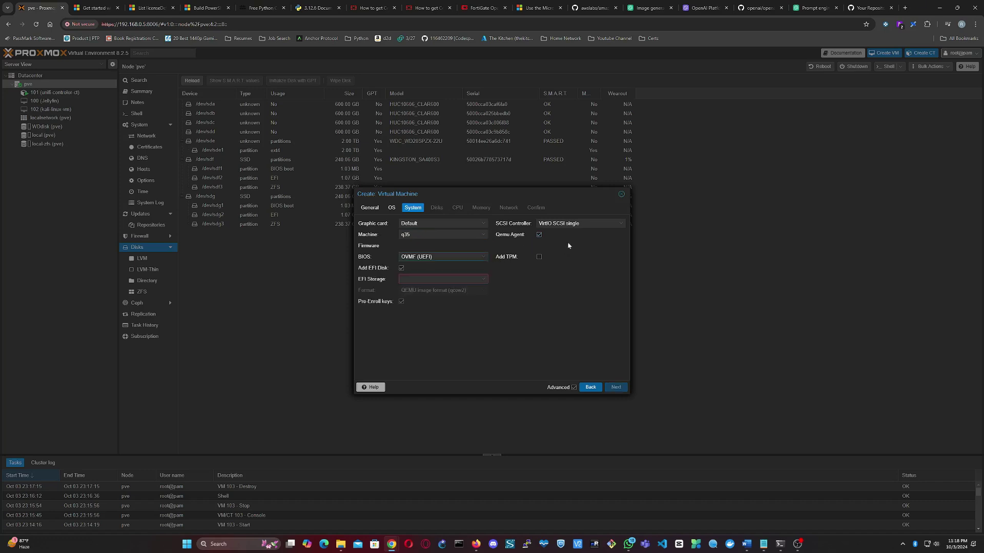
{"action": "left_click", "coordinate": [482, 279]}
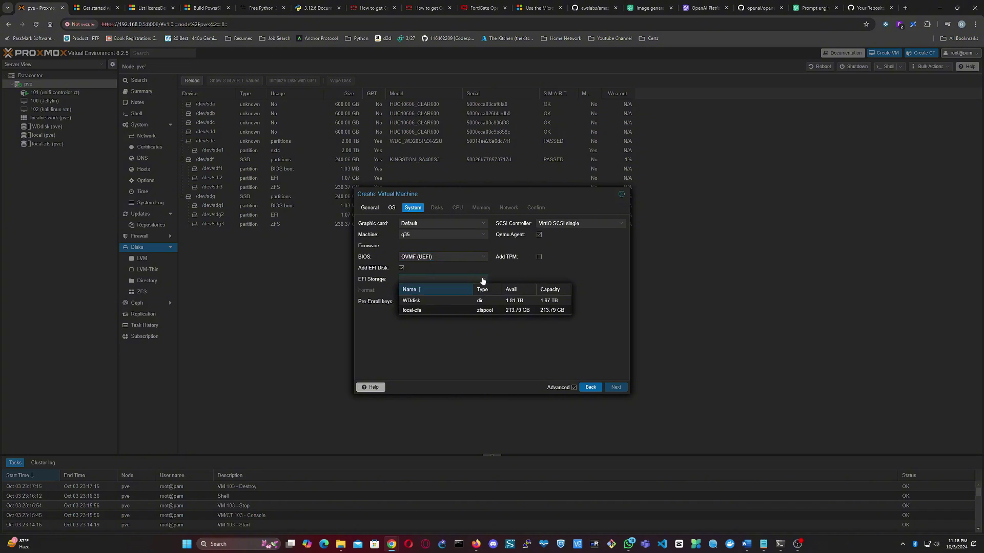
{"action": "left_click", "coordinate": [461, 310]}
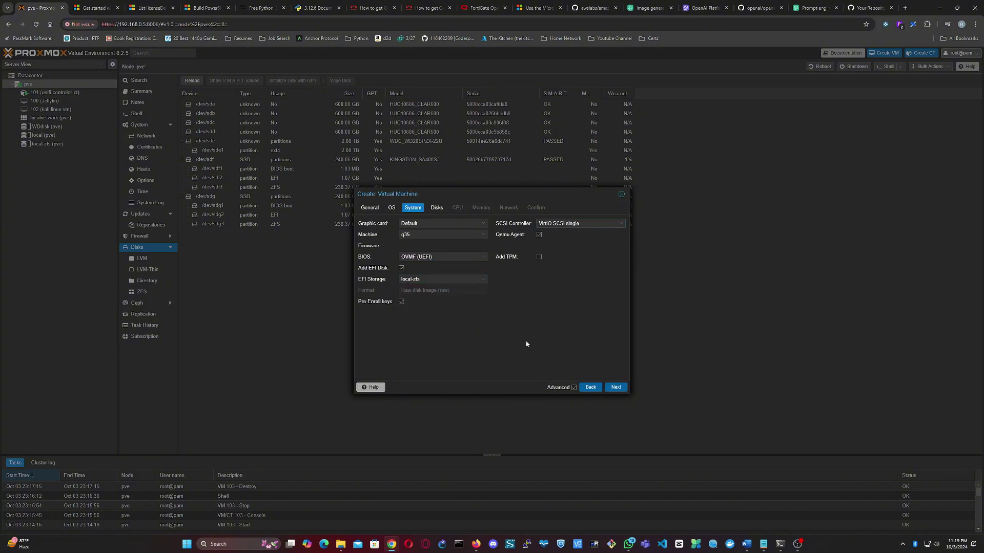
{"action": "left_click", "coordinate": [615, 390]}
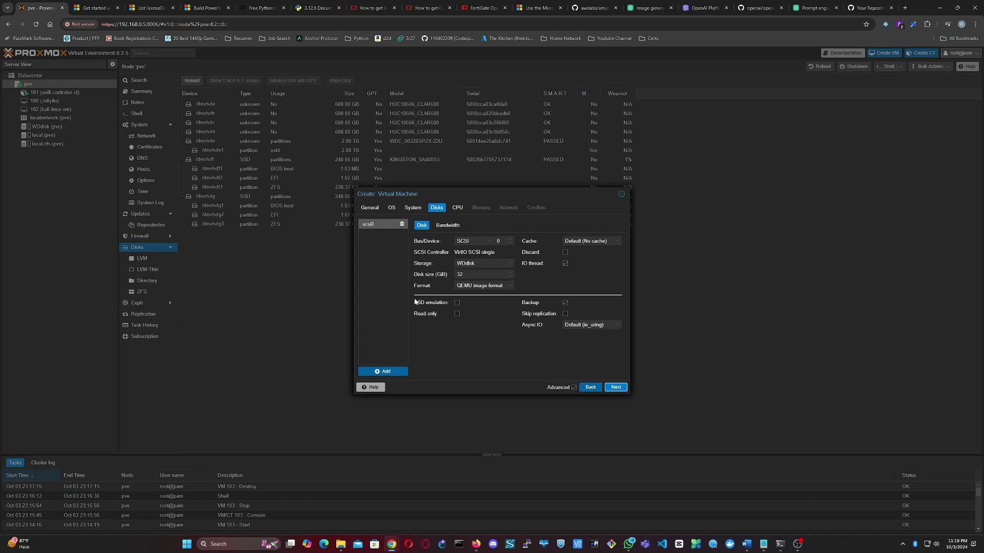
Step: Enable SSD emulation for the scsi0 disk and continue to the CPU settings
{"action": "left_click", "coordinate": [457, 302]}
{"action": "left_click", "coordinate": [616, 388]}
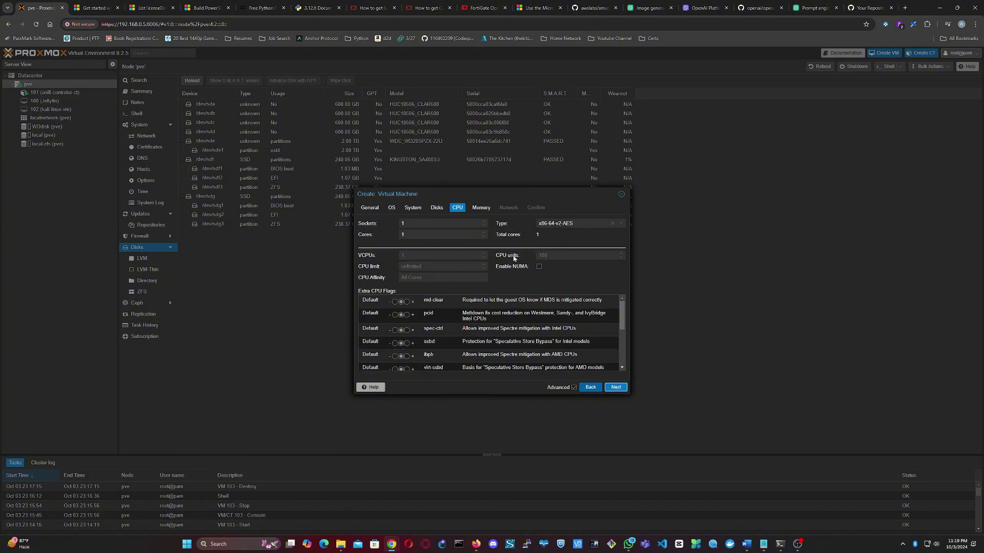
Step: Give the virtual machine 4 CPU cores with CPU type host and continue to the memory settings
{"action": "left_click", "coordinate": [485, 233]}
{"action": "left_click", "coordinate": [618, 225]}
{"action": "scroll", "coordinate": [598, 307], "scroll_direction": "down", "scroll_amount": 10}
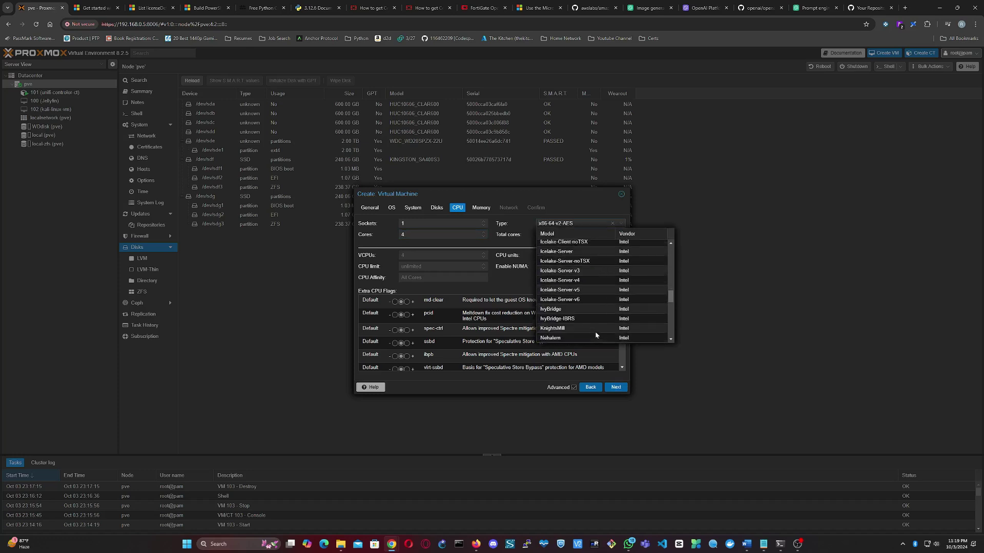
{"action": "scroll", "coordinate": [597, 335], "scroll_direction": "down", "scroll_amount": 2}
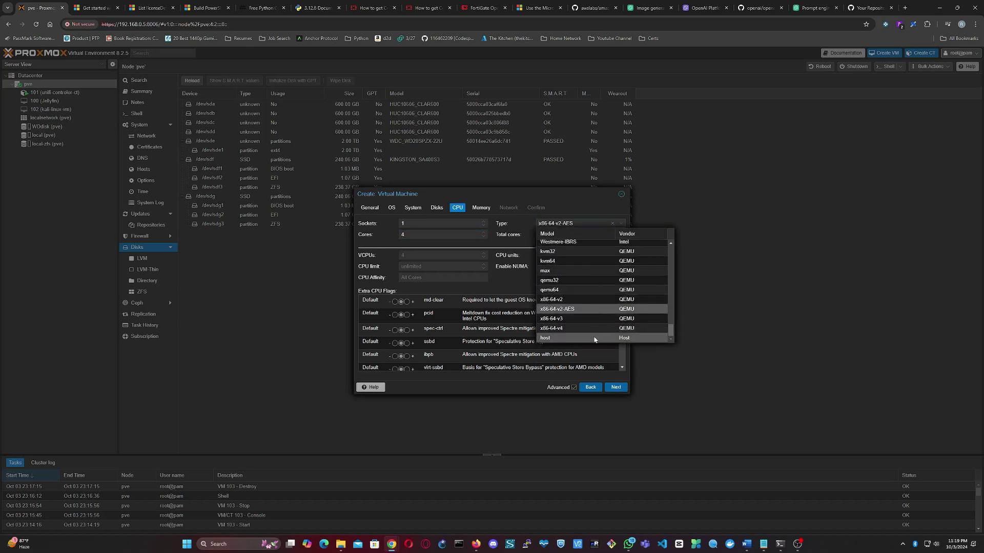
{"action": "left_click", "coordinate": [594, 338]}
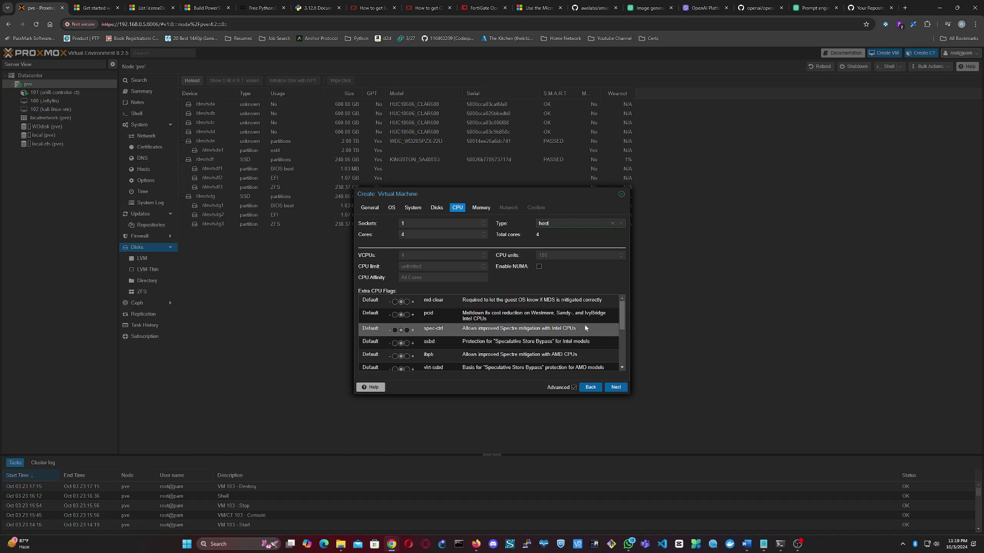
{"action": "left_click", "coordinate": [617, 388]}
Step: Set the memory to 8192 MiB, disable the ballooning device, and continue to the network settings
{"action": "double_click", "coordinate": [430, 223]}
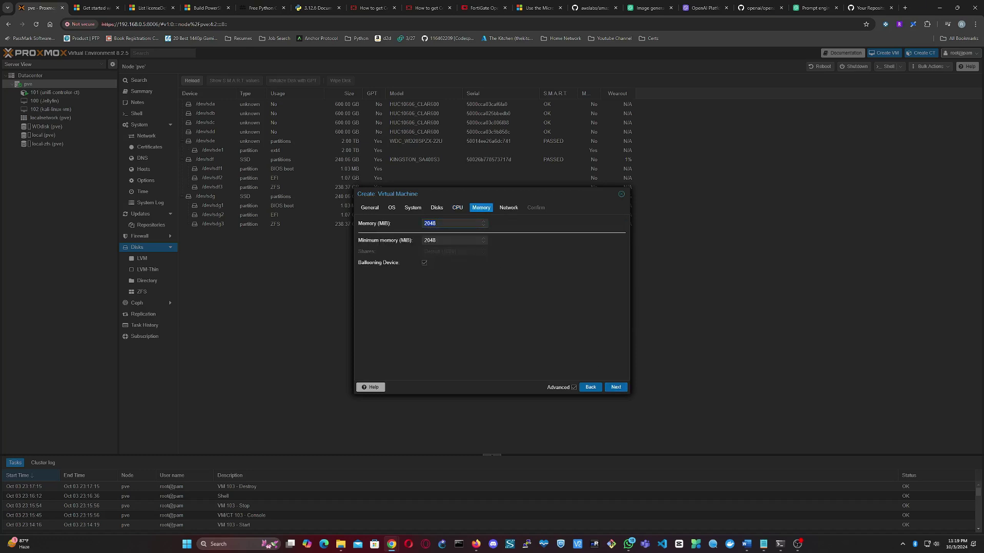
{"action": "type", "text": "8192"}
{"action": "left_click", "coordinate": [424, 263]}
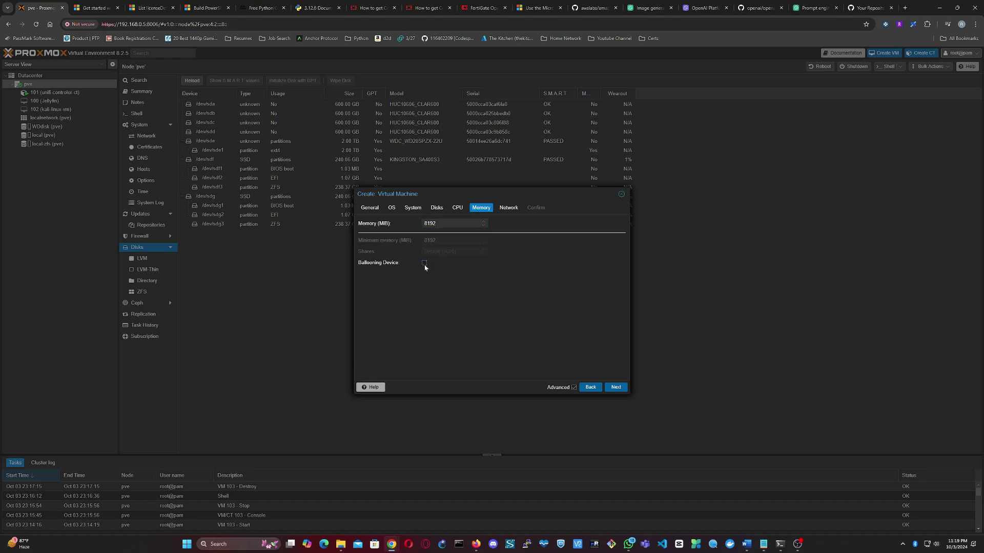
{"action": "left_click", "coordinate": [616, 388]}
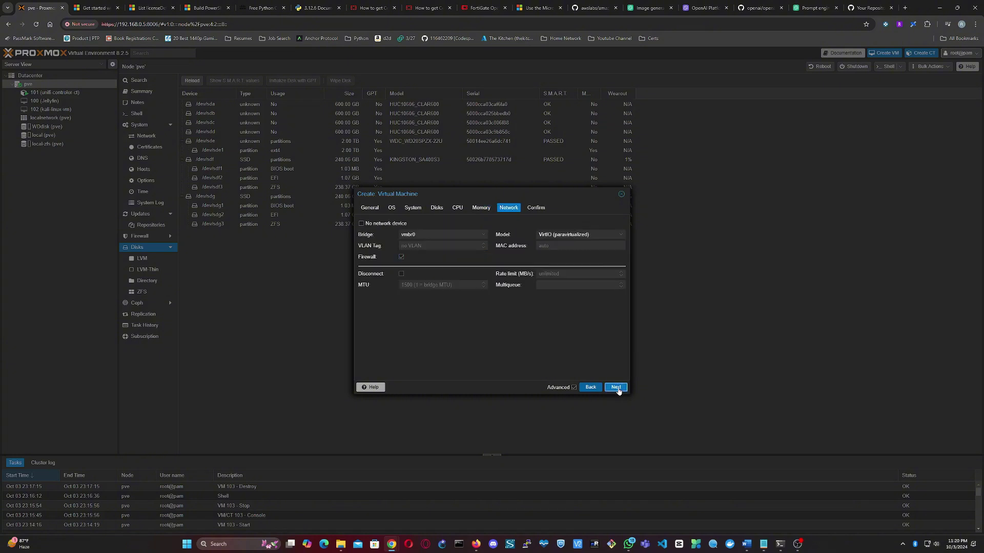
Step: Keep the default network settings, review the configuration summary, and finish creating the virtual machine without starting it
{"action": "left_click", "coordinate": [617, 387]}
{"action": "scroll", "coordinate": [617, 348], "scroll_direction": "down", "scroll_amount": 2}
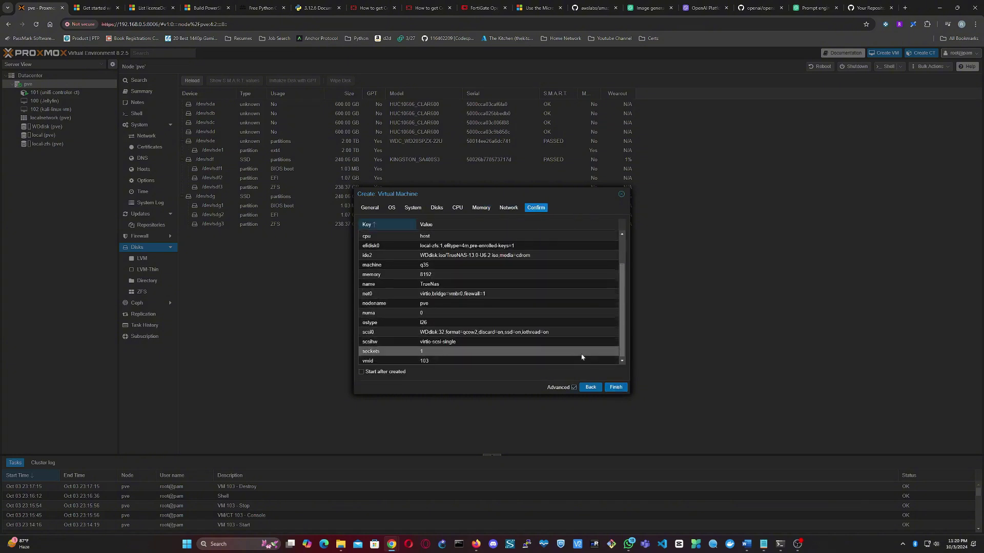
{"action": "left_click", "coordinate": [614, 387]}
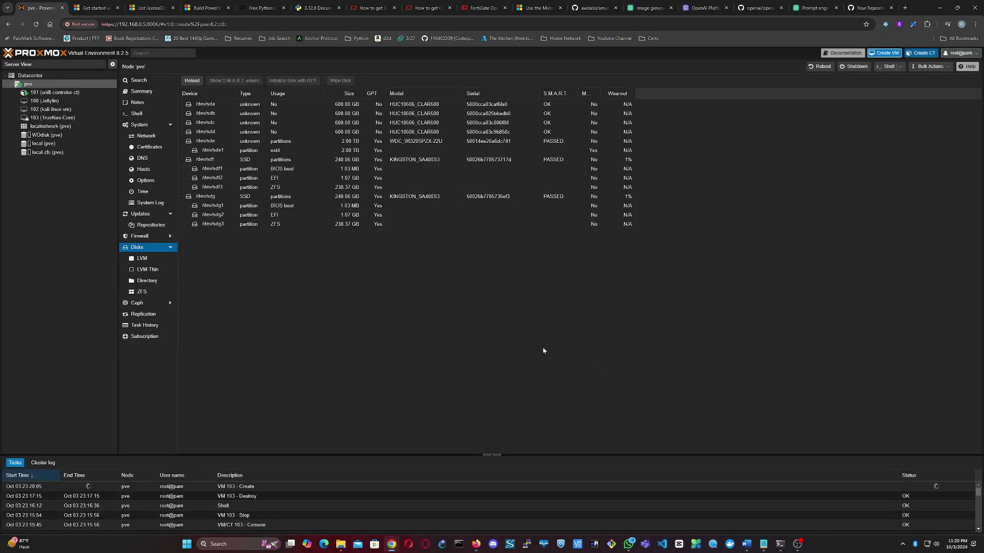
Step: Change the boot order of VM 103 (TrueNas) so the ide2 installation ISO comes before scsi0
{"action": "left_click", "coordinate": [45, 119]}
{"action": "left_click", "coordinate": [144, 127]}
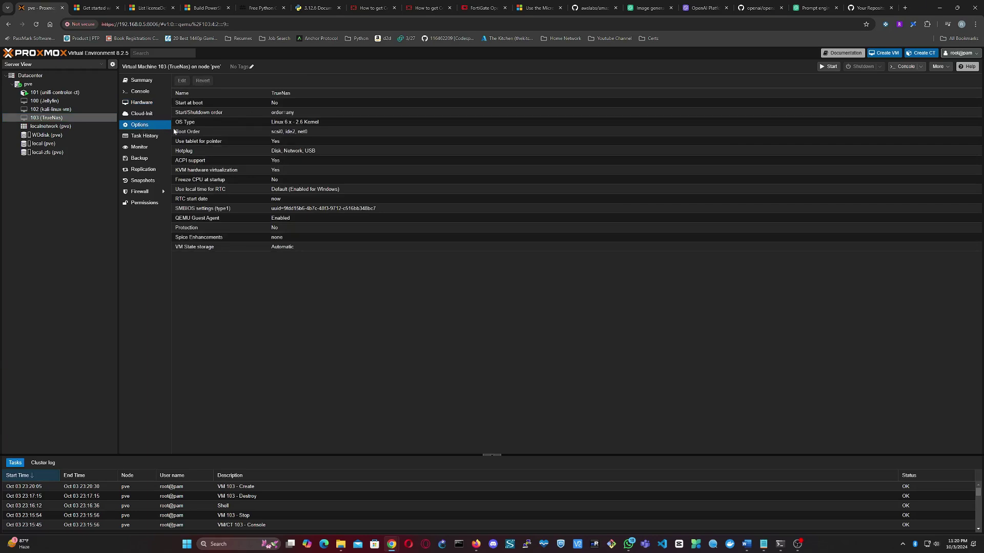
{"action": "double_click", "coordinate": [208, 133]}
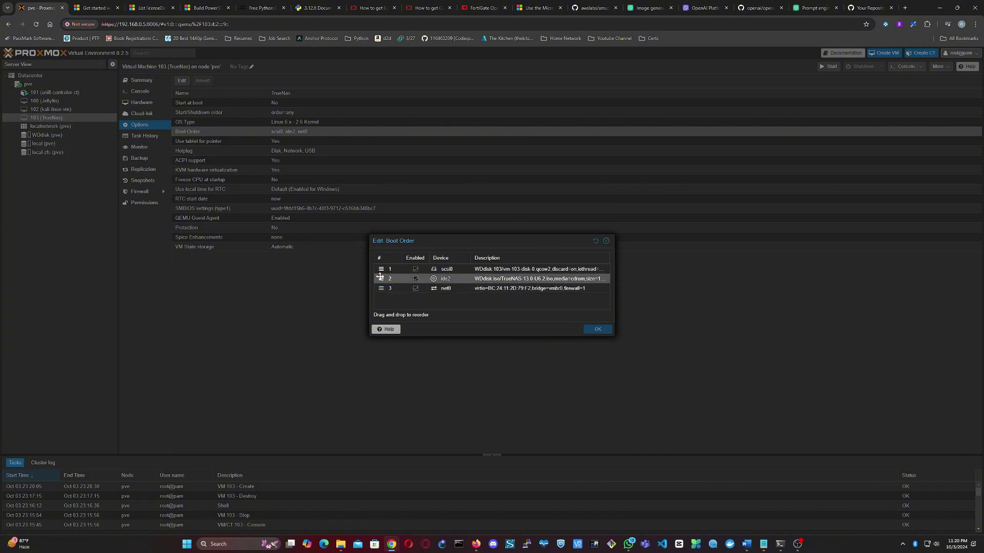
{"action": "left_click_drag", "start_coordinate": [381, 279], "coordinate": [381, 269]}
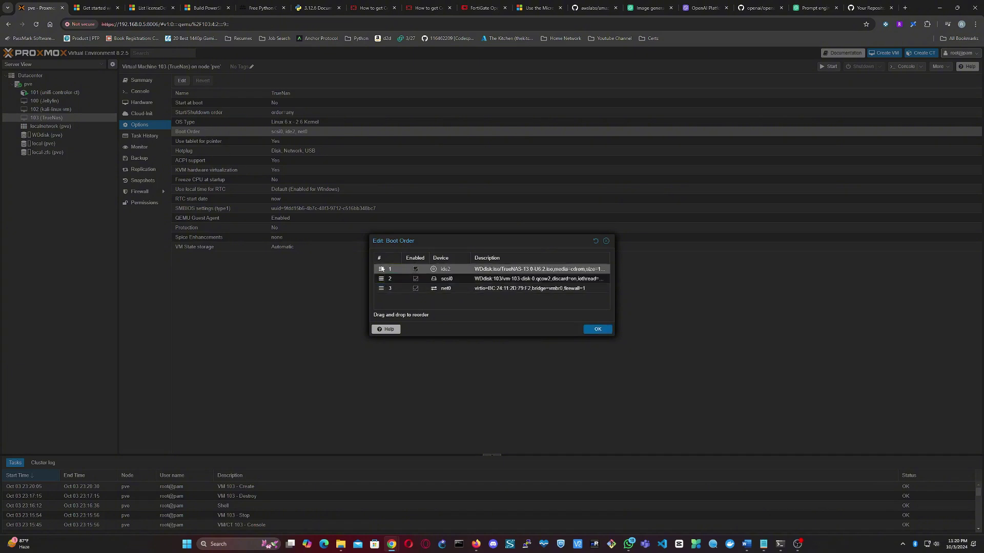
{"action": "left_click", "coordinate": [597, 330]}
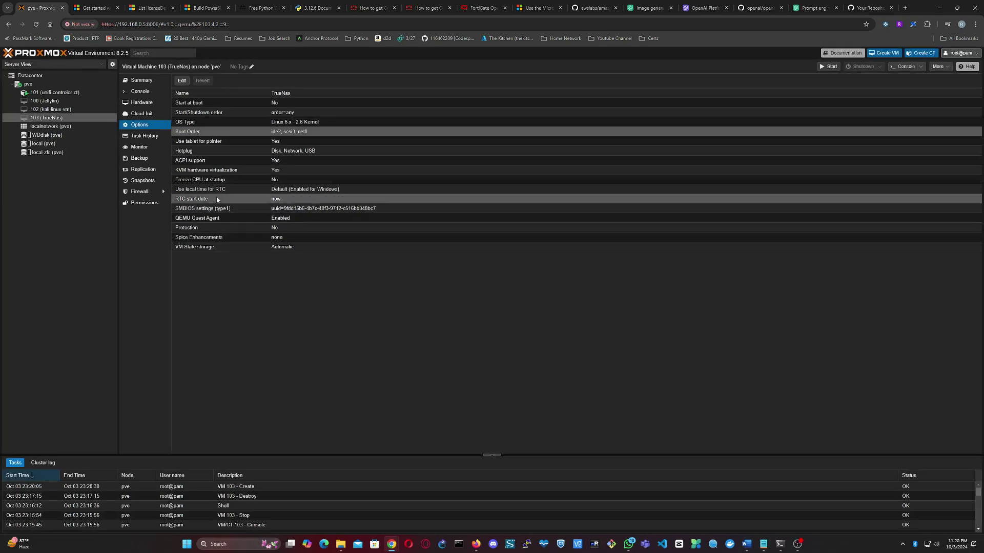
Step: Open the shell of node pve and run lsblk -o +MODEL,SERIAL,WWN, copied from the Notepad notes
{"action": "left_click", "coordinate": [50, 85]}
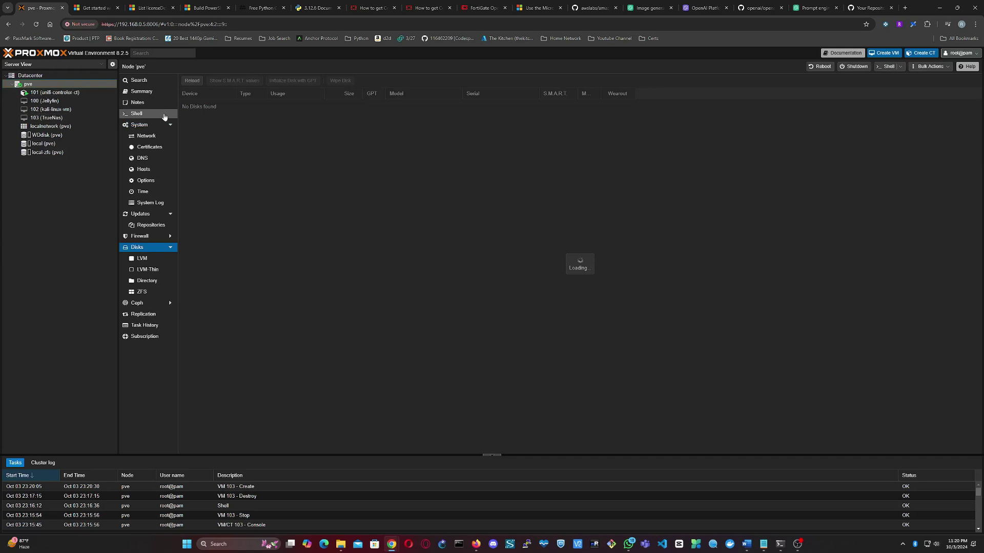
{"action": "left_click", "coordinate": [158, 116]}
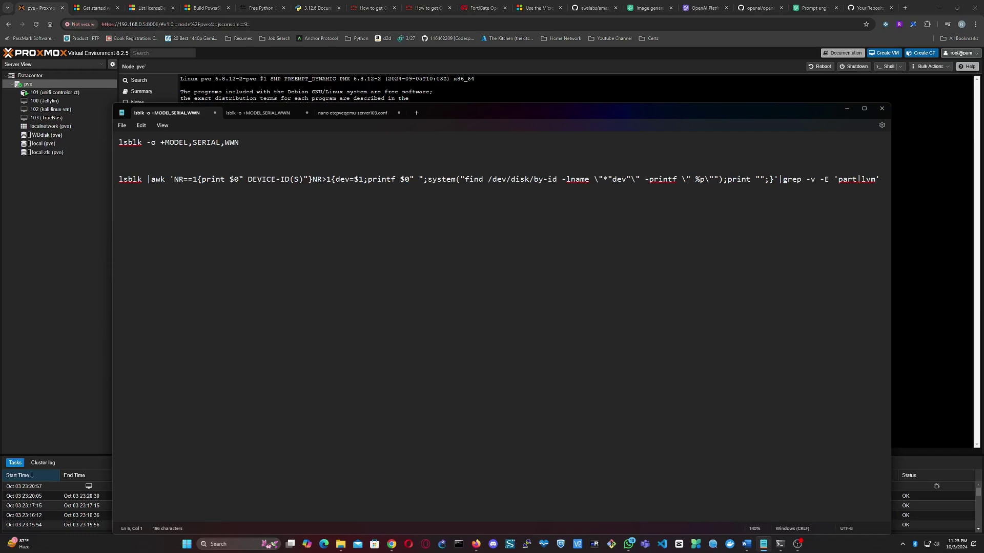
{"action": "left_click", "coordinate": [763, 547]}
{"action": "left_click", "coordinate": [764, 547]}
{"action": "triple_click", "coordinate": [168, 146]}
{"action": "key", "text": "ctrl+c"}
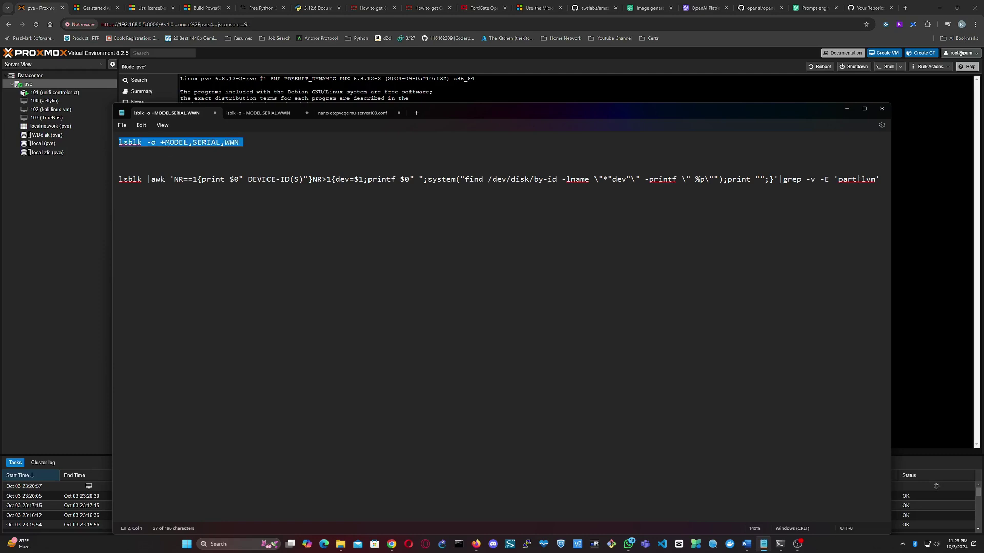
{"action": "left_click", "coordinate": [764, 547]}
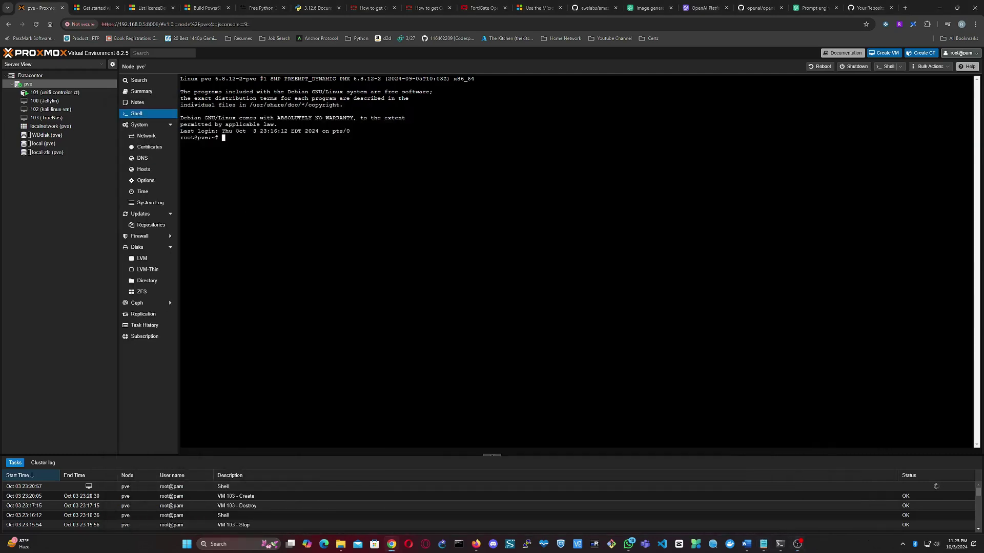
{"action": "right_click", "coordinate": [502, 308]}
{"action": "left_click", "coordinate": [518, 394]}
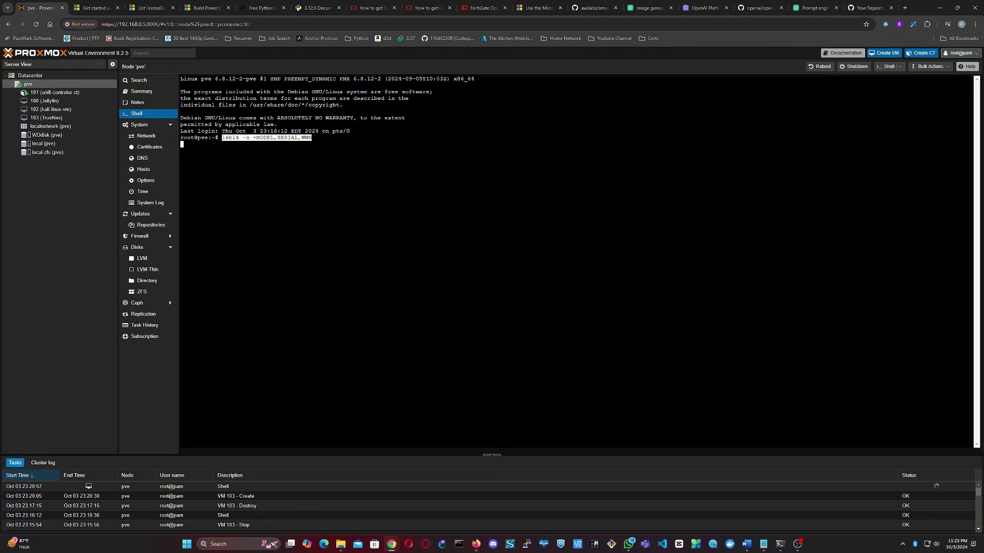
{"action": "key", "text": "Return"}
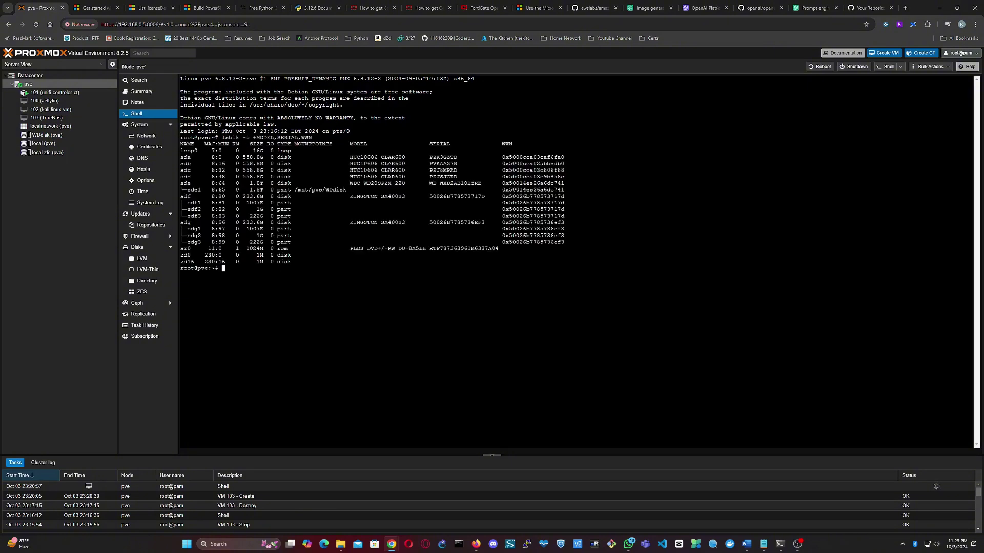
Step: Copy the sda to sdd rows from the shell output into the Notepad notes below the first lsblk command, followed by blank lines
{"action": "left_click_drag", "start_coordinate": [181, 157], "coordinate": [567, 177]}
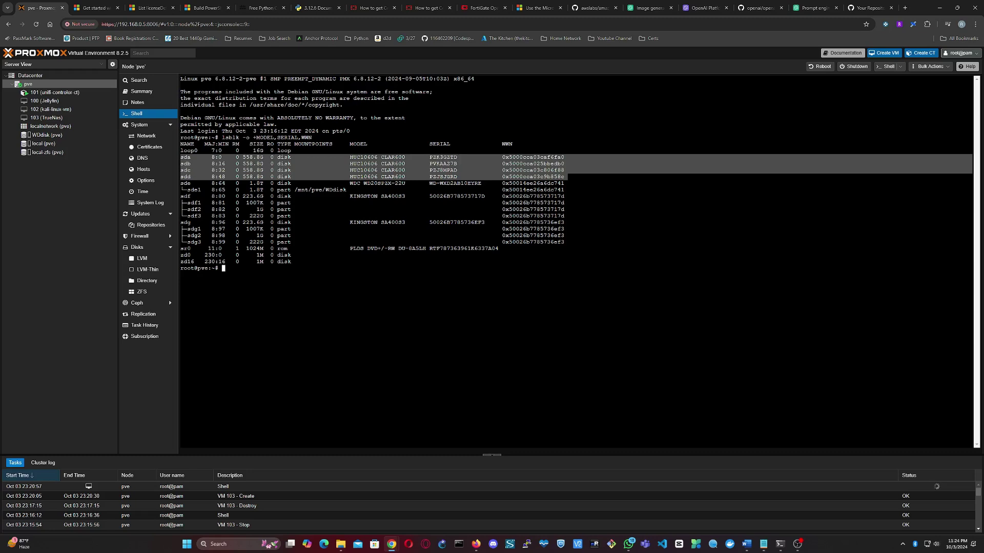
{"action": "right_click", "coordinate": [519, 163]}
{"action": "left_click", "coordinate": [543, 212]}
{"action": "left_click", "coordinate": [763, 545]}
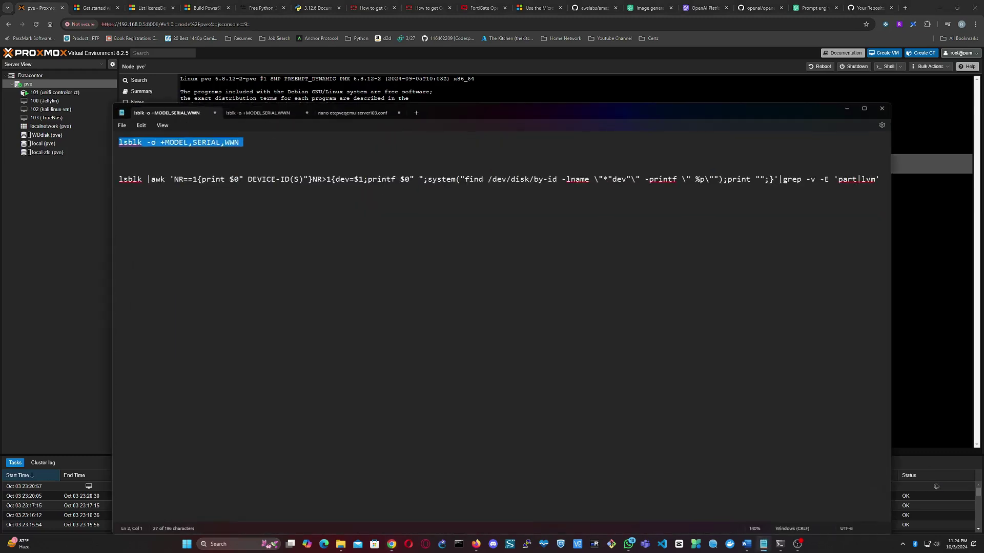
{"action": "left_click", "coordinate": [287, 156]}
{"action": "key", "text": "ctrl+v"}
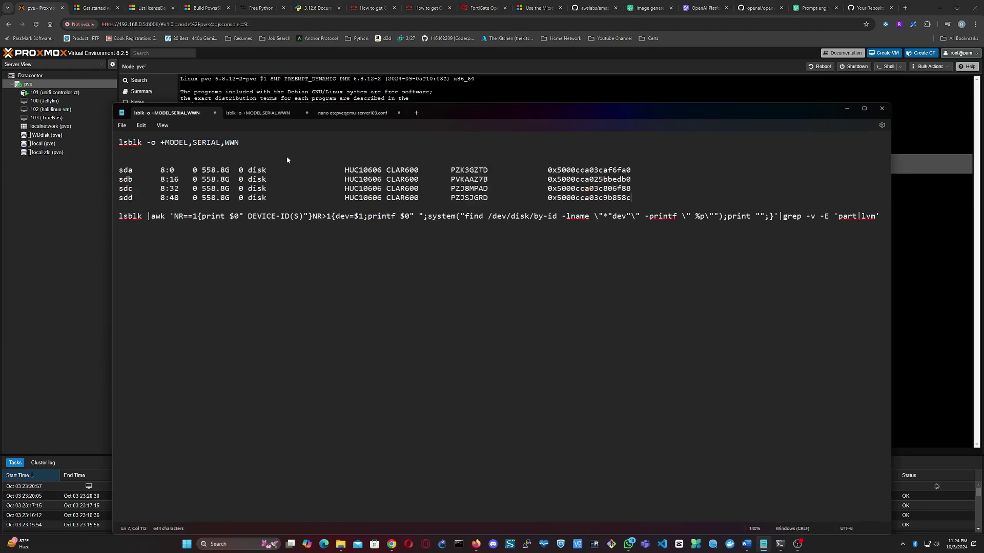
{"action": "key", "text": "Return"}
{"action": "key", "text": "Return"}
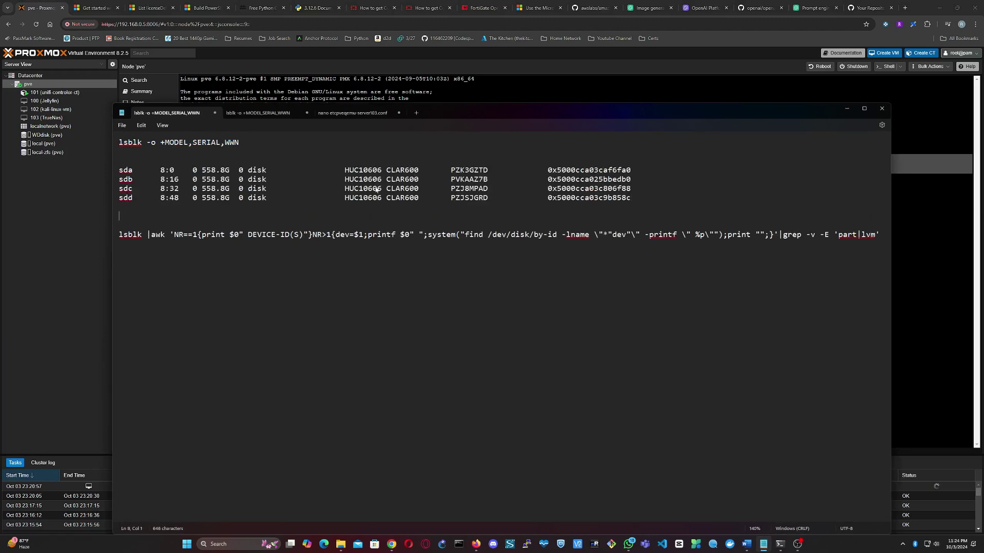
Step: Copy the lsblk | awk command from the notes and run it in the pve shell to list the disks' /dev/disk/by-id paths
{"action": "triple_click", "coordinate": [295, 237]}
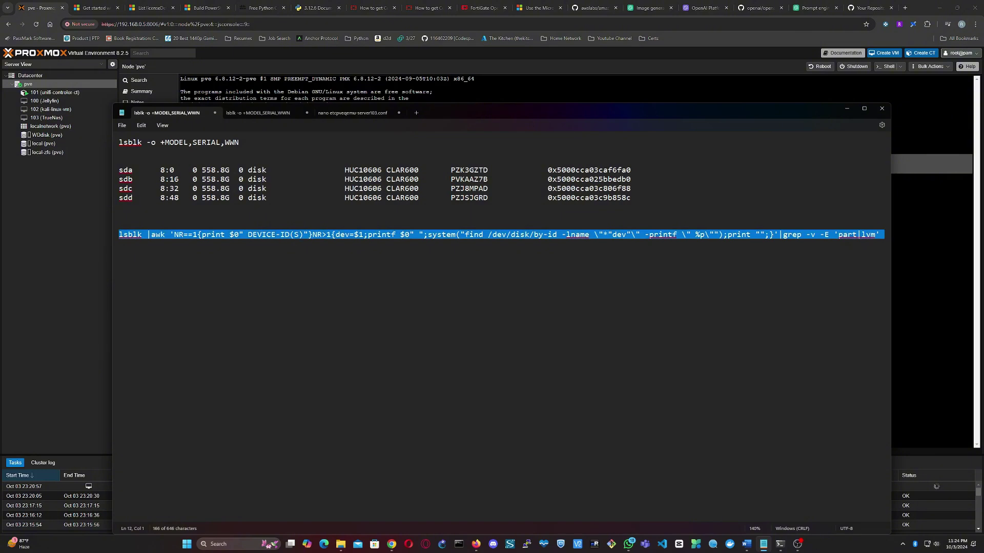
{"action": "left_click", "coordinate": [847, 108]}
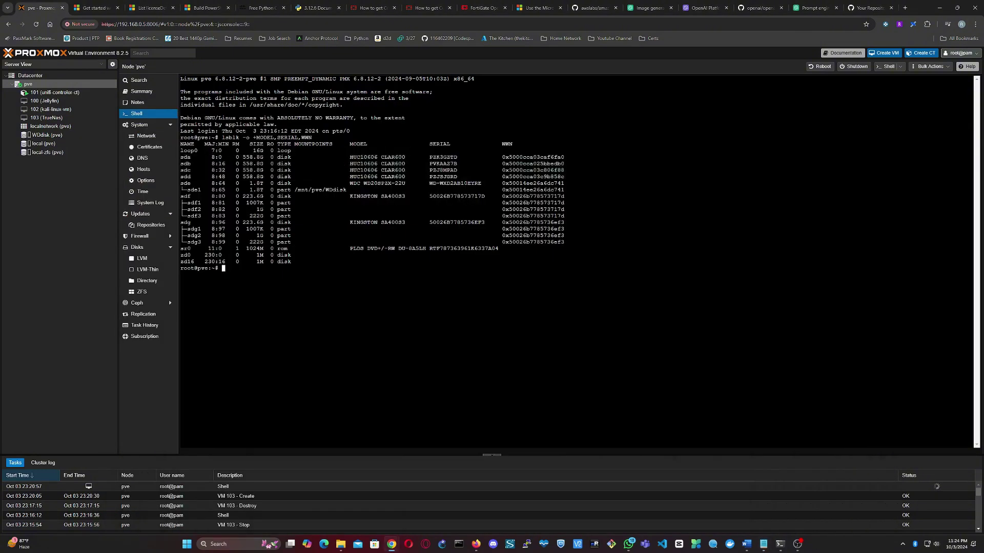
{"action": "right_click", "coordinate": [380, 326]}
{"action": "left_click", "coordinate": [394, 409]}
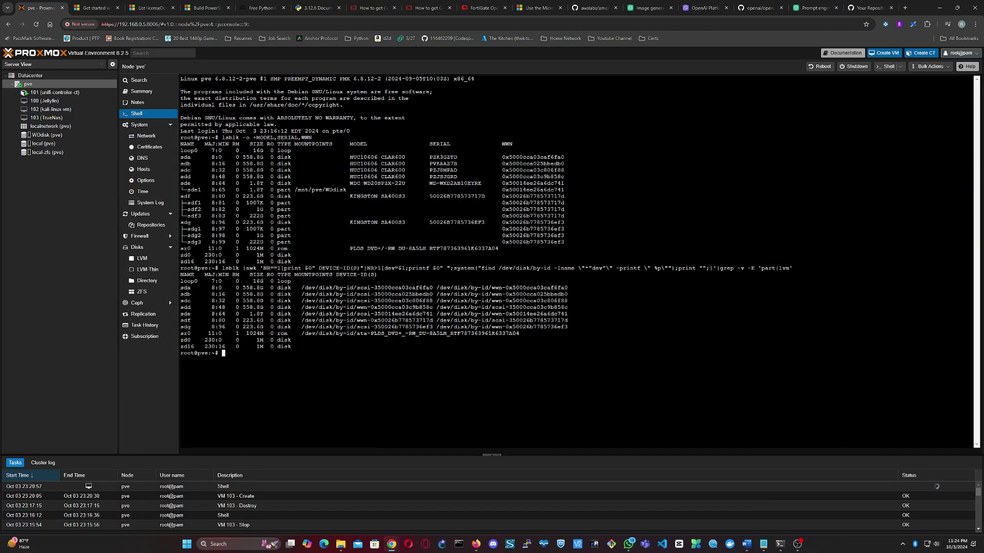
Step: Copy the sda to sdd rows with their by-id paths into the Notepad notes below the awk command
{"action": "left_click_drag", "start_coordinate": [180, 287], "coordinate": [577, 307]}
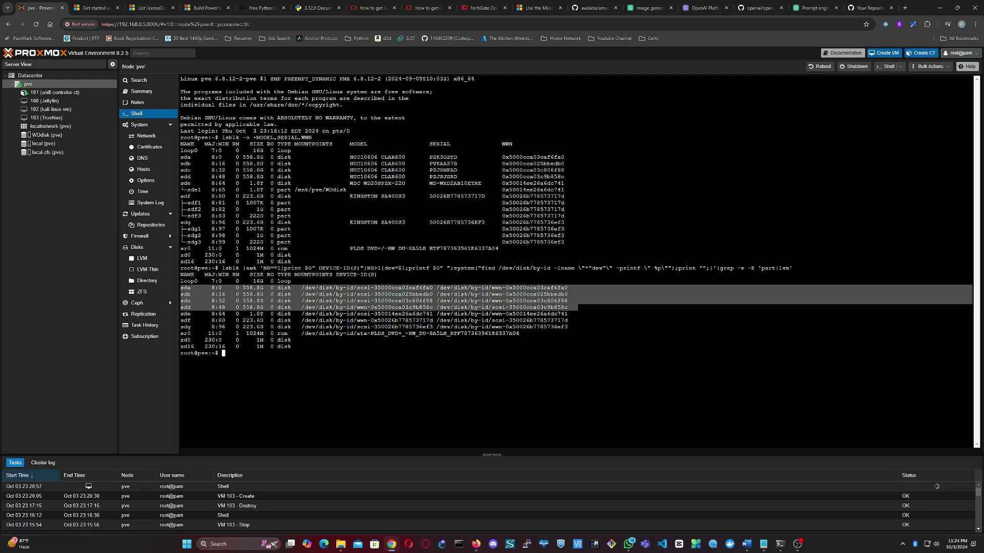
{"action": "right_click", "coordinate": [480, 296]}
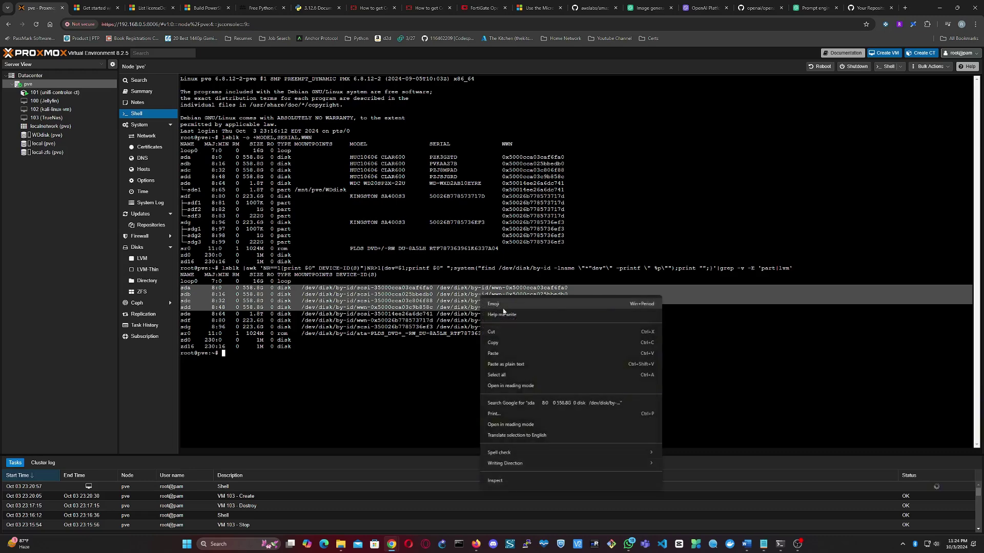
{"action": "left_click", "coordinate": [504, 342]}
{"action": "left_click", "coordinate": [764, 547]}
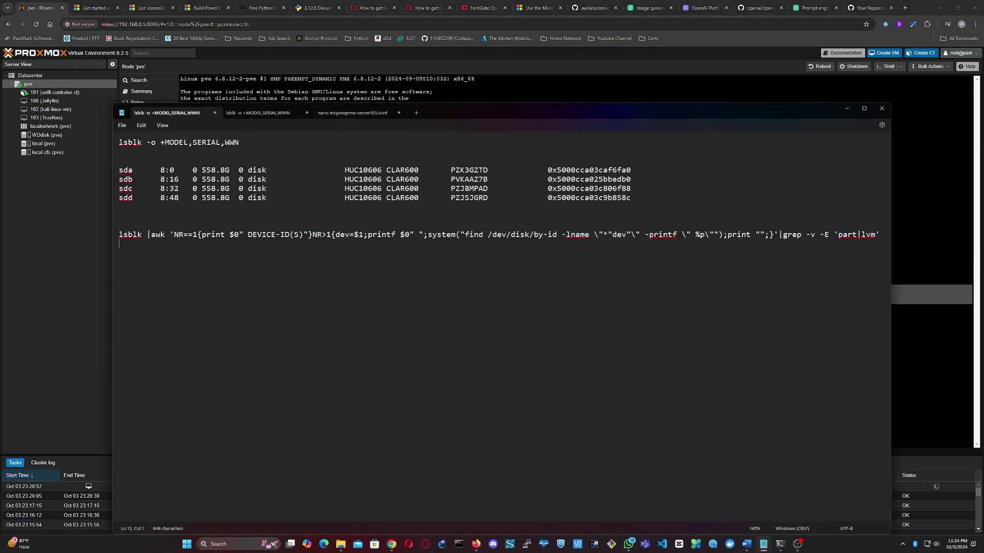
{"action": "key", "text": "ctrl+v"}
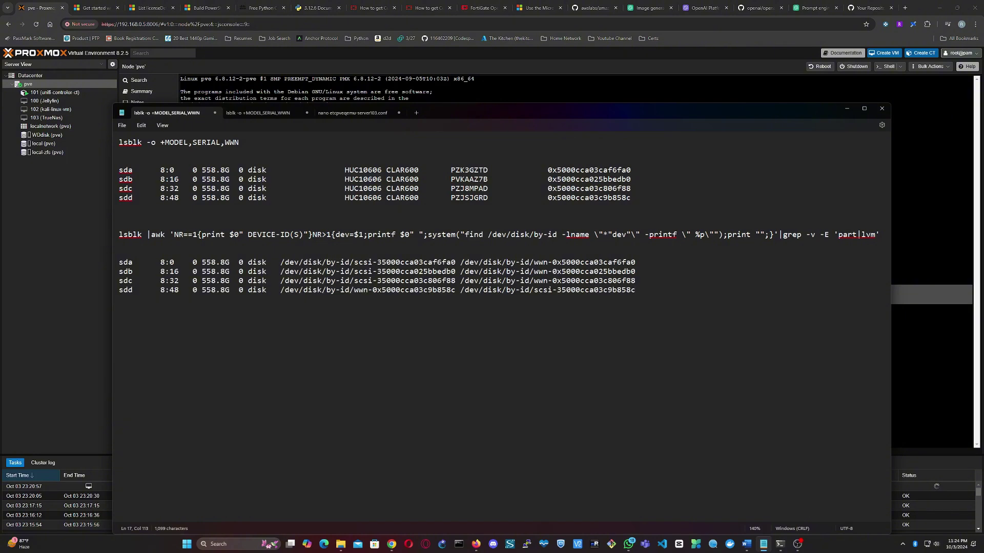
Step: Compare sda's scsi and wwn by-id paths with the WWN in the first disk listing of the notes
{"action": "left_click_drag", "start_coordinate": [281, 263], "coordinate": [456, 265]}
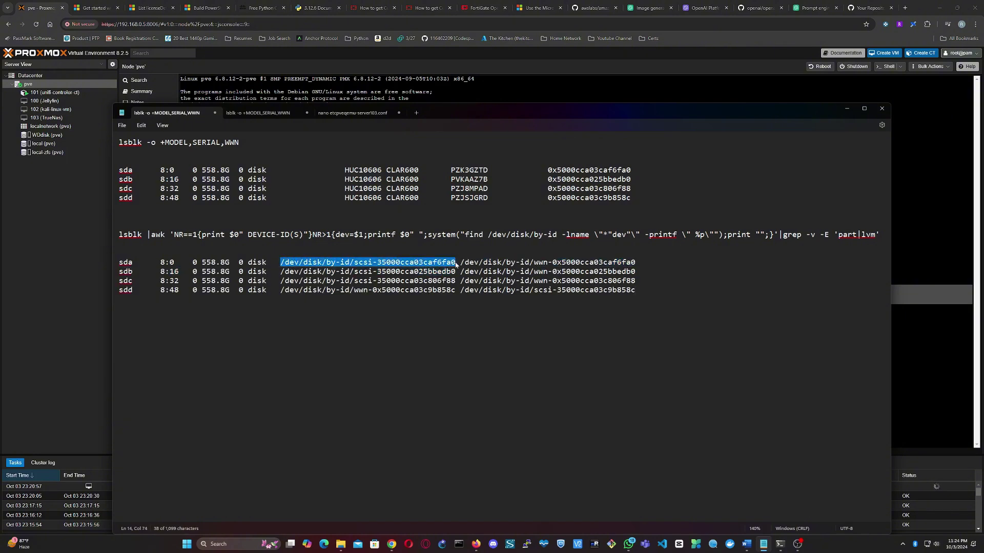
{"action": "left_click", "coordinate": [493, 263]}
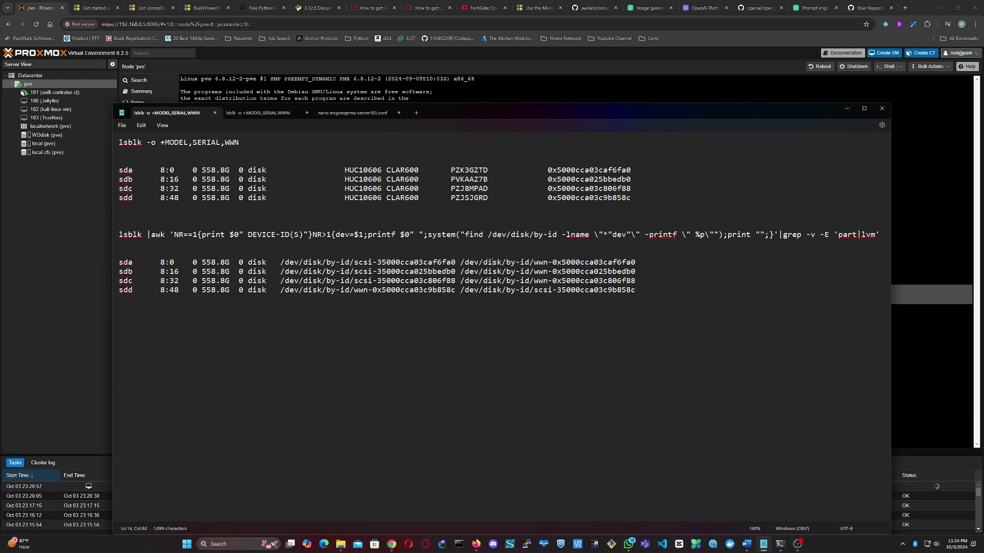
{"action": "left_click_drag", "start_coordinate": [460, 262], "coordinate": [636, 267]}
{"action": "double_click", "coordinate": [594, 262]}
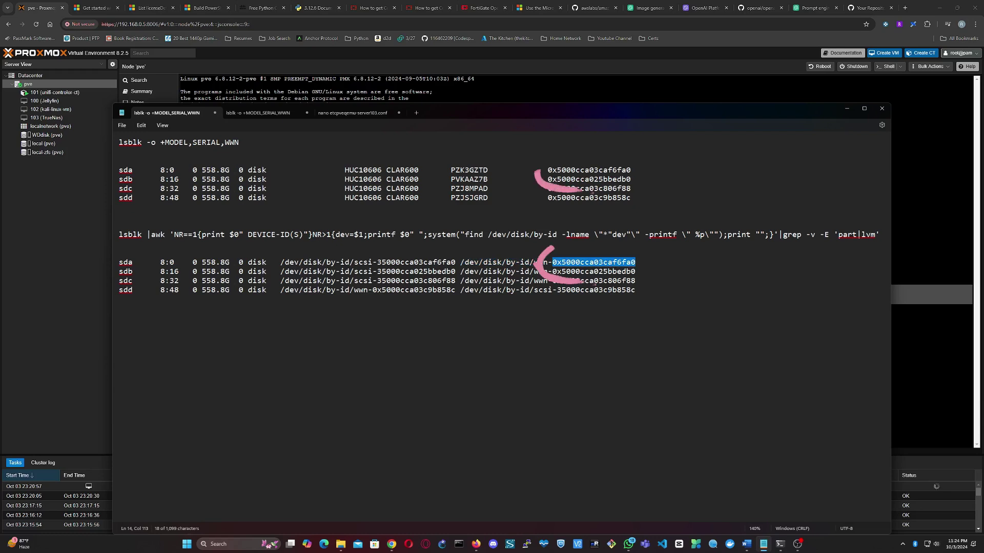
{"action": "double_click", "coordinate": [599, 173]}
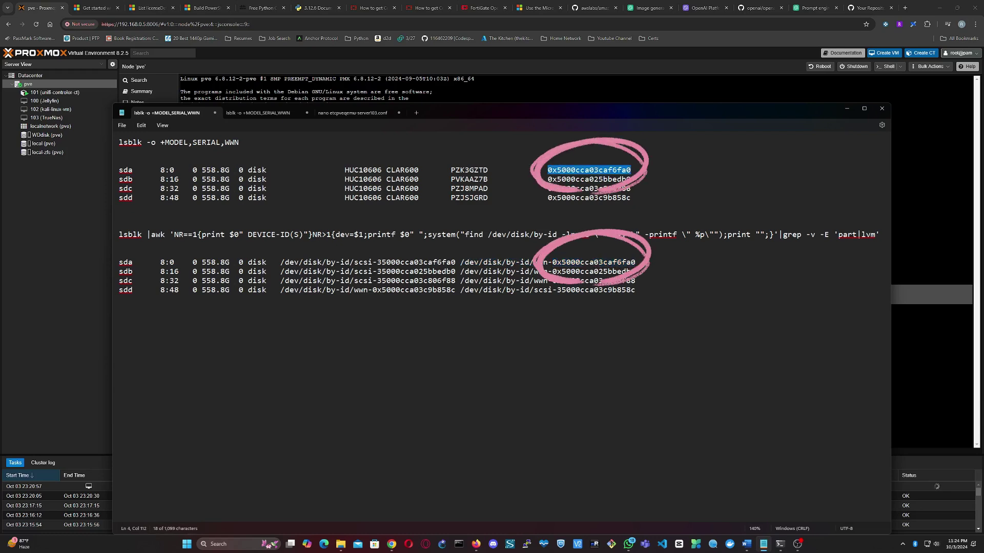
{"action": "left_click", "coordinate": [520, 272]}
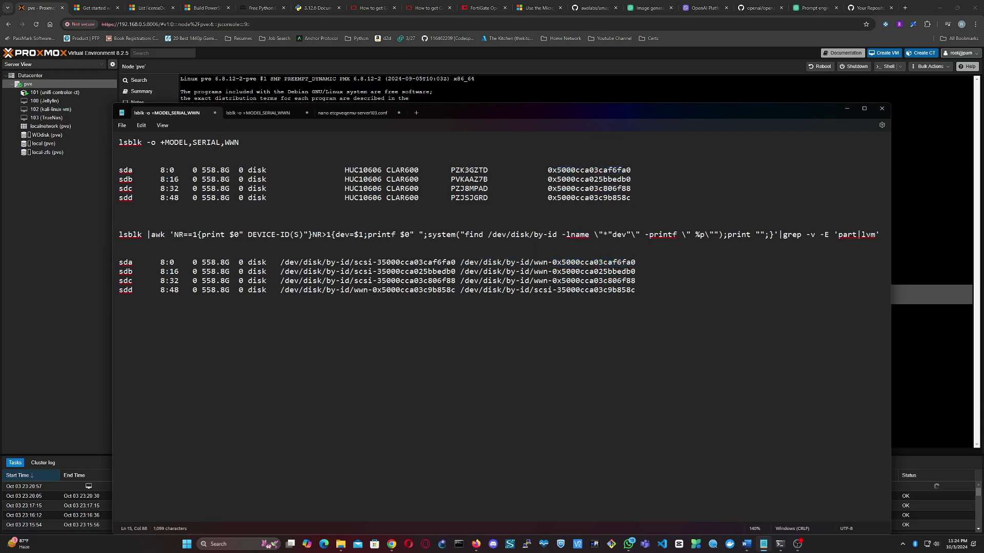
{"action": "left_click_drag", "start_coordinate": [552, 262], "coordinate": [462, 266]}
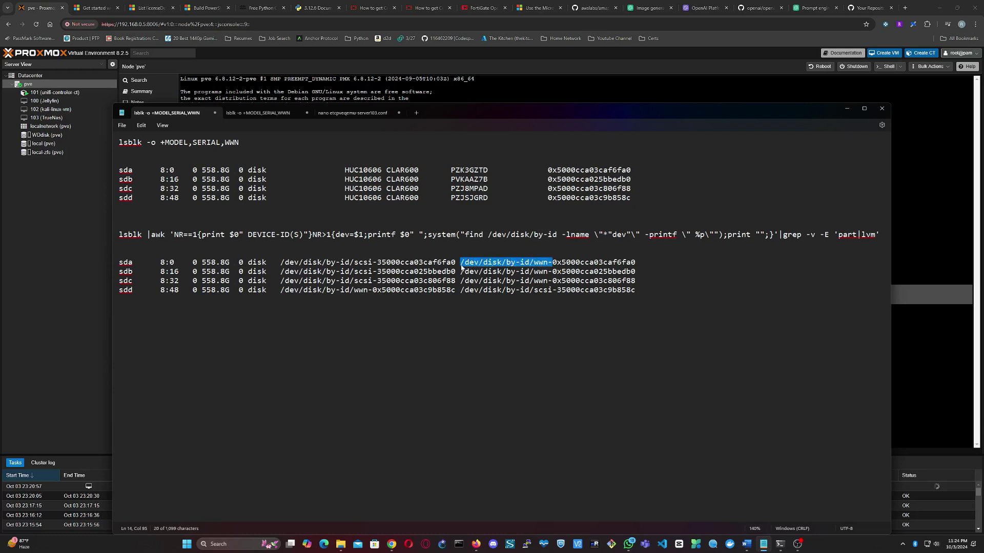
Step: Prefix the WWNs of sda to sdd in the first disk listing of the notes with /dev/disk/by-id/wwn-
{"action": "left_click_drag", "start_coordinate": [544, 170], "coordinate": [548, 170]}
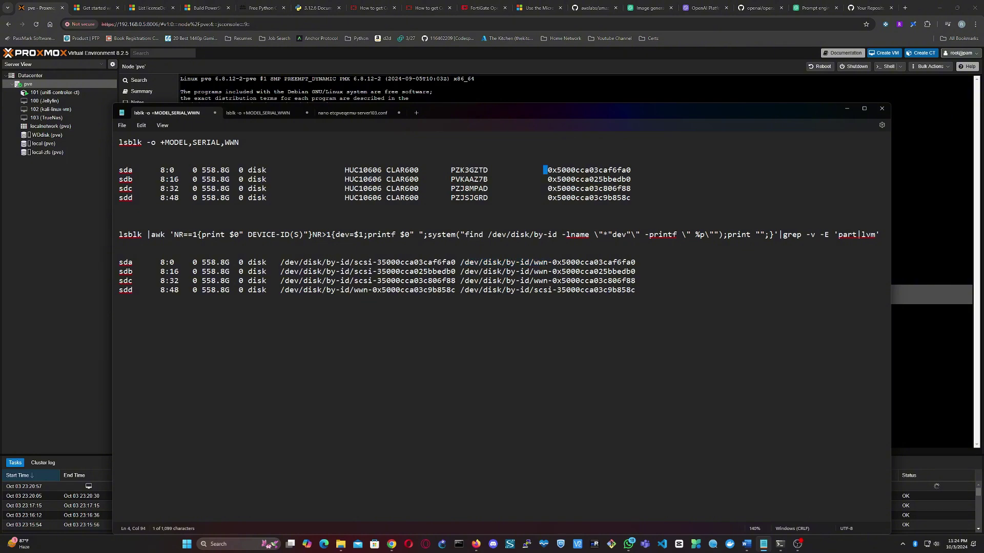
{"action": "key", "text": "ctrl+v"}
{"action": "left_click", "coordinate": [548, 179]}
{"action": "key", "text": "ctrl+v"}
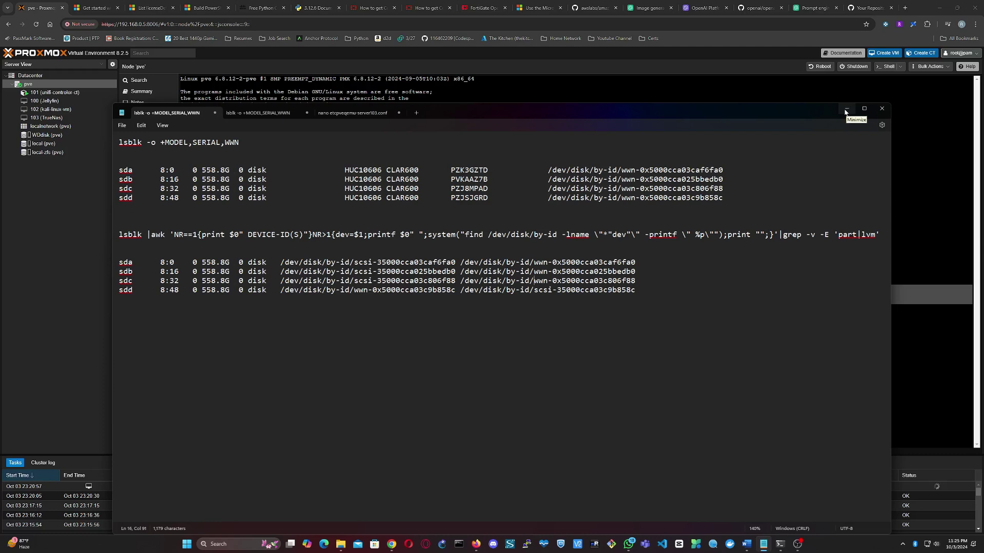
Step: Copy the command qm set 103 -scsi1 /dev/disk/by-id/wwn-0x5000cca03caf6fa0 from the second notes page and run it in the pve shell
{"action": "key", "text": "ctrl+Tab"}
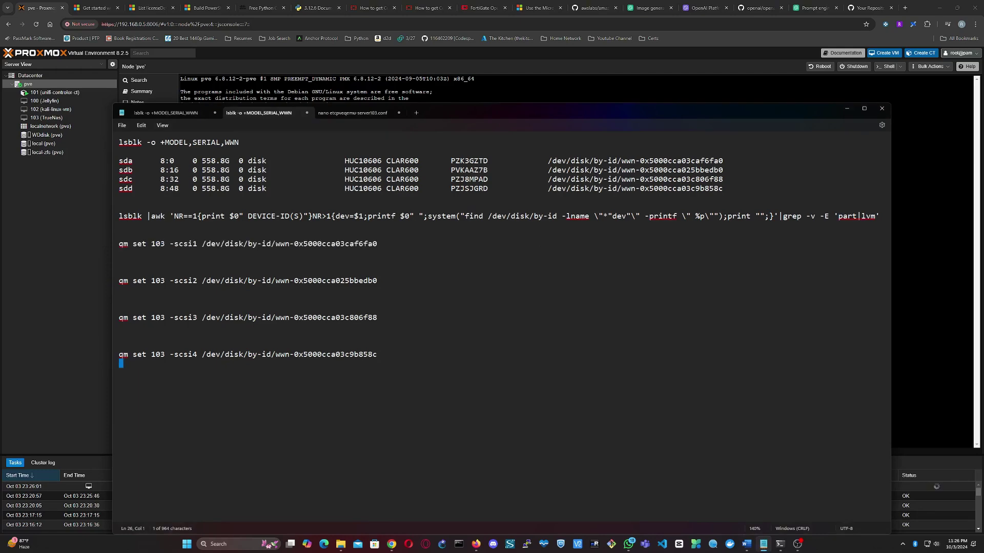
{"action": "triple_click", "coordinate": [273, 244]}
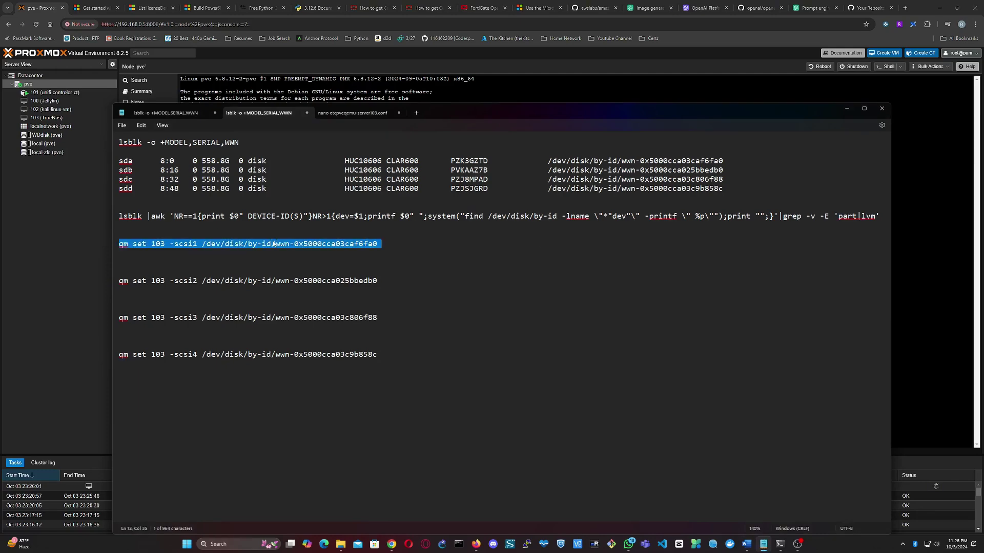
{"action": "left_click", "coordinate": [846, 109]}
{"action": "right_click", "coordinate": [406, 247]}
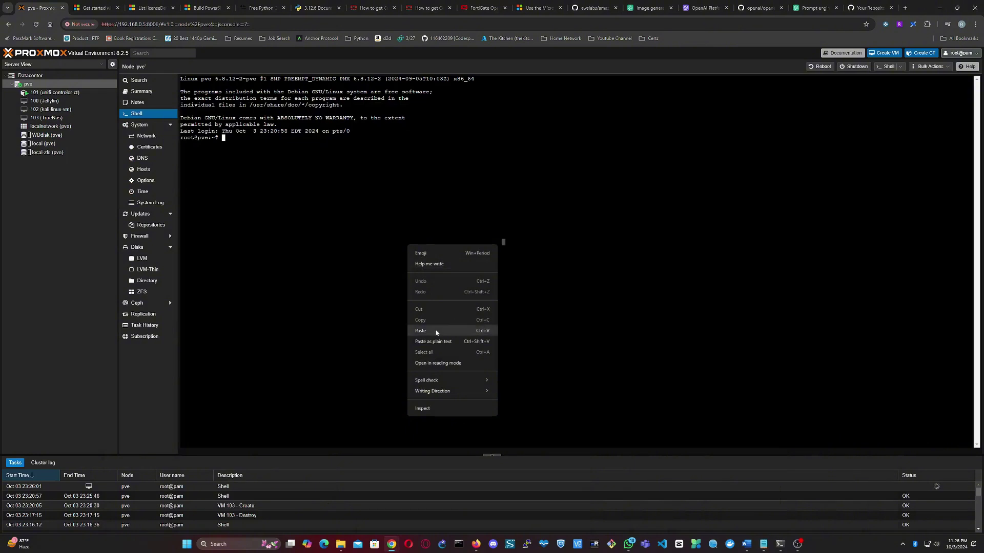
{"action": "left_click", "coordinate": [421, 331]}
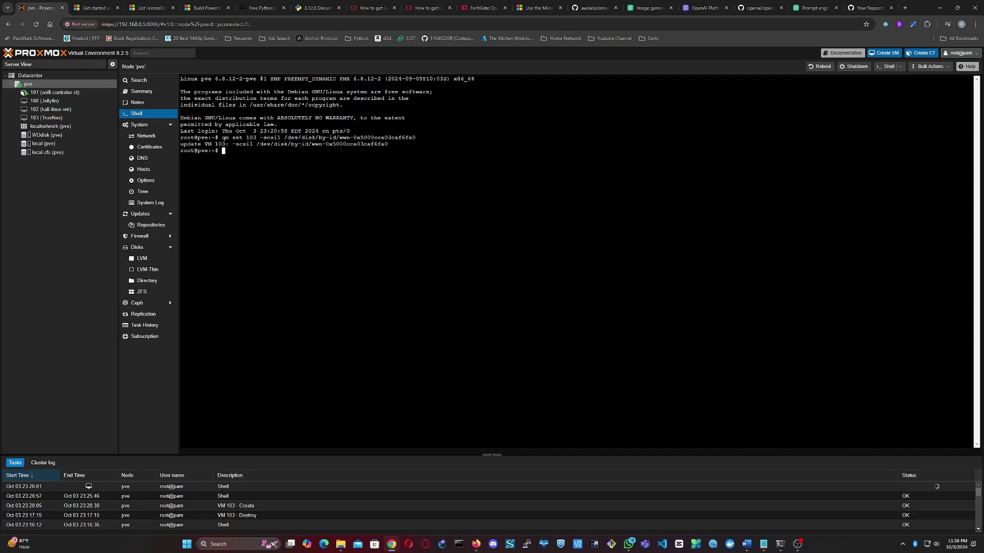
Step: Copy the command qm set 103 -scsi2 /dev/disk/by-id/wwn-0x5000cca025bbedb0 from the notes and run it in the pve shell
{"action": "left_click", "coordinate": [764, 544]}
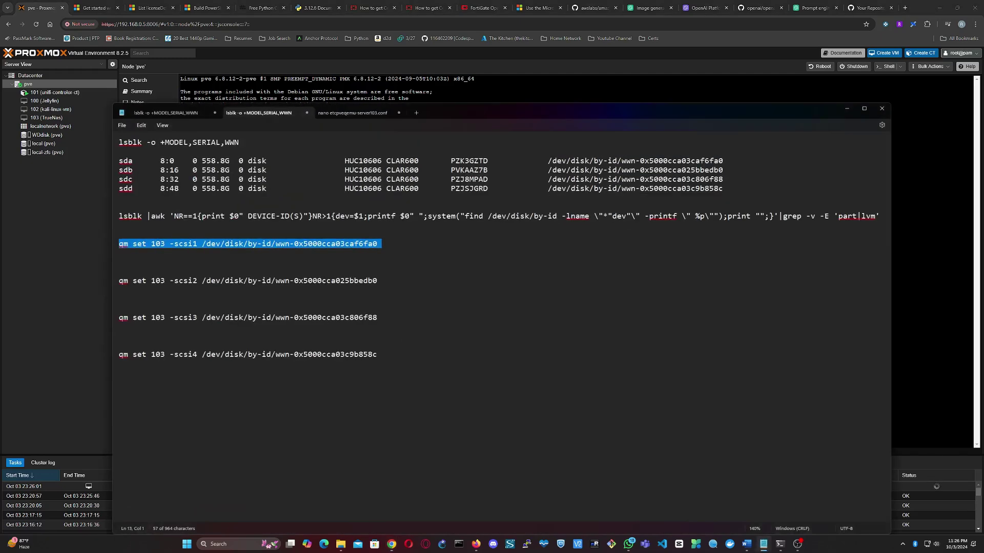
{"action": "triple_click", "coordinate": [279, 281]}
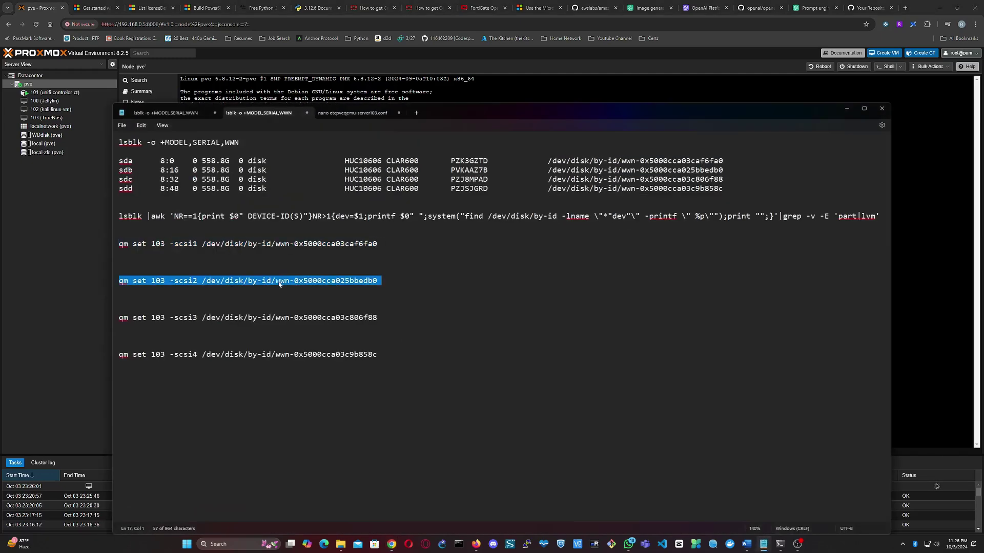
{"action": "left_click", "coordinate": [846, 108]}
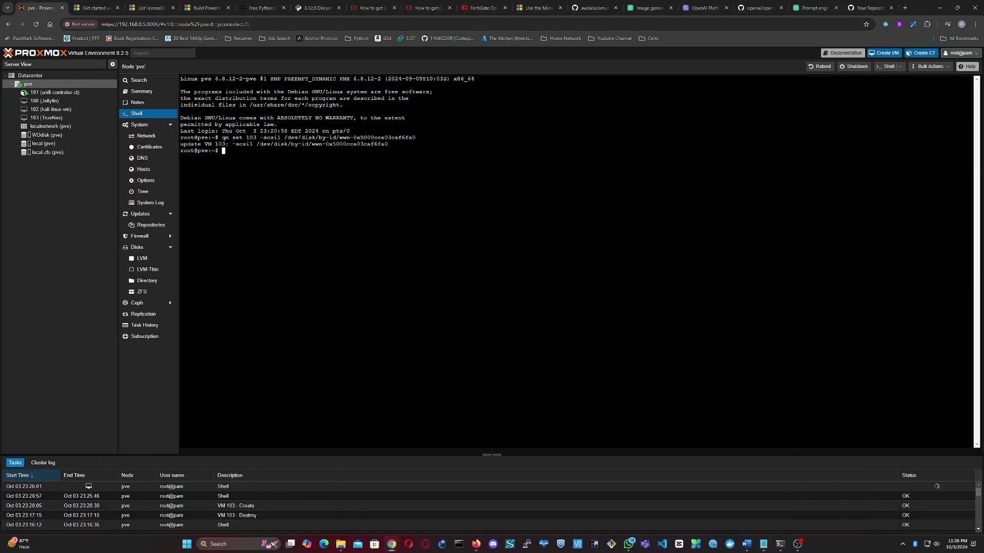
Step: Copy the qm set 103 -scsi1 command from the notes again and rerun it in the pve shell
{"action": "key", "text": "alt+Tab"}
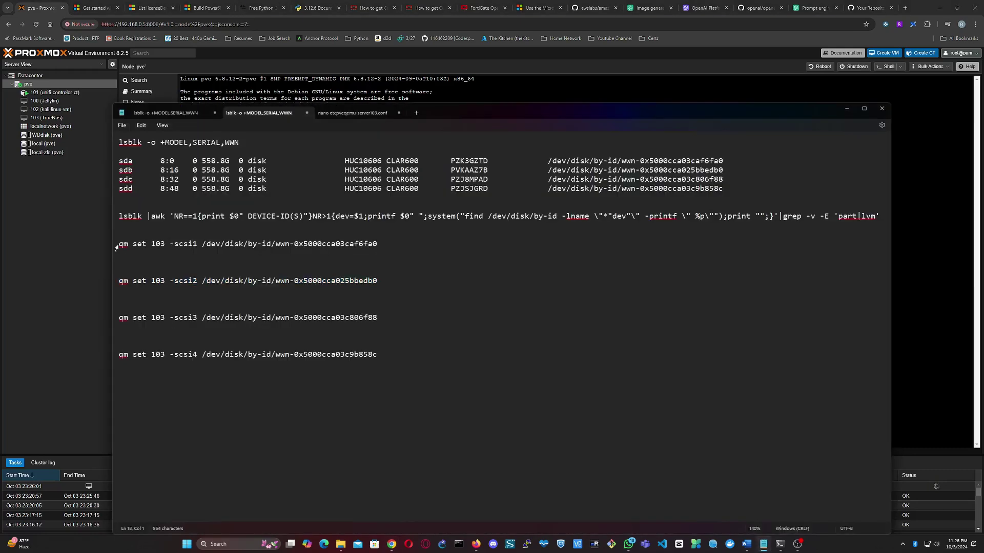
{"action": "left_click_drag", "start_coordinate": [119, 244], "coordinate": [379, 245]}
{"action": "right_click", "coordinate": [369, 247]}
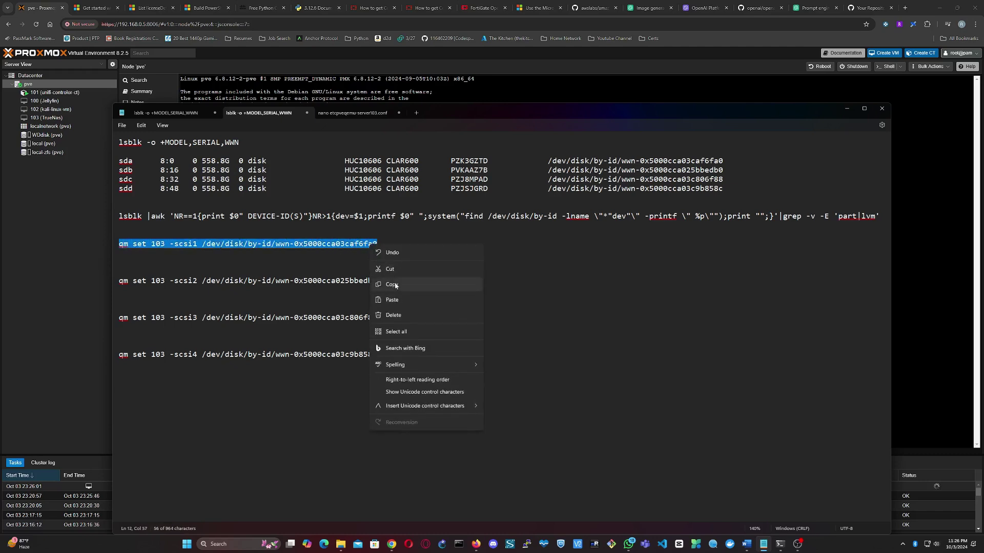
{"action": "left_click", "coordinate": [392, 285]}
{"action": "left_click", "coordinate": [378, 281]}
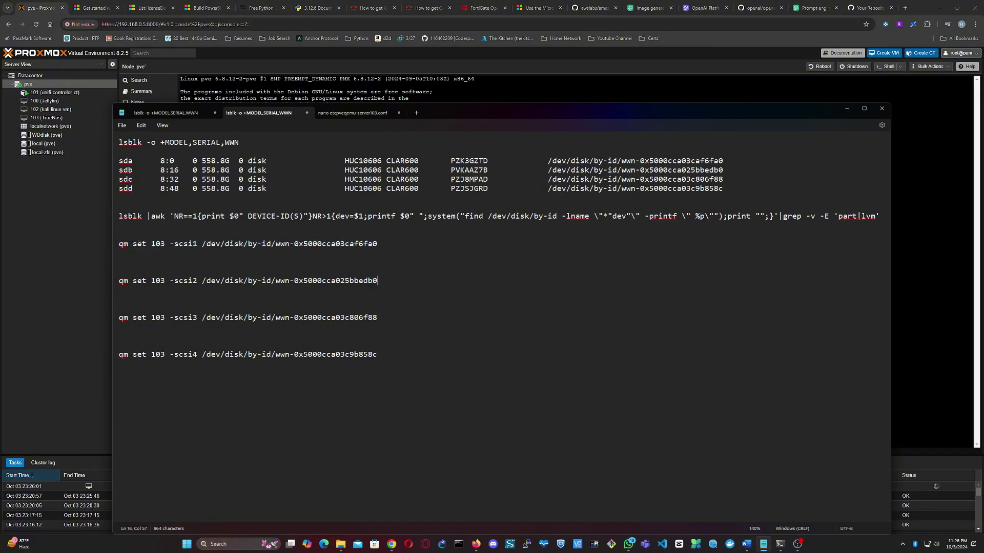
{"action": "left_click", "coordinate": [846, 108]}
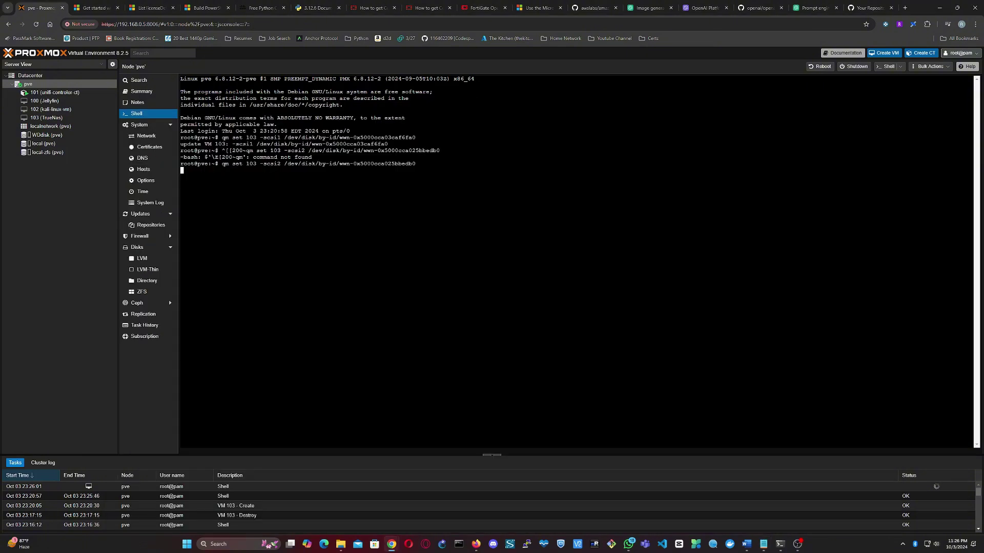
{"action": "right_click", "coordinate": [315, 231]}
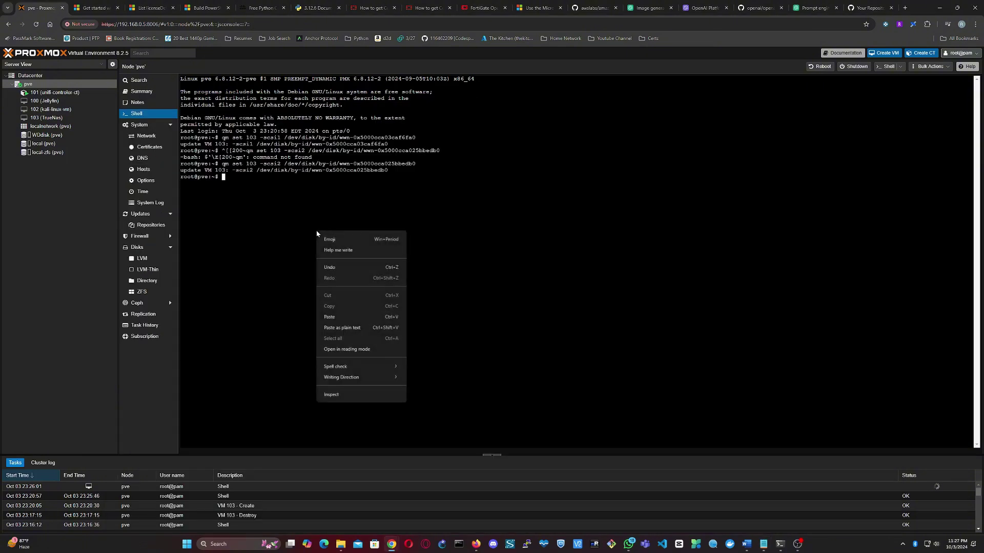
{"action": "left_click", "coordinate": [334, 317]}
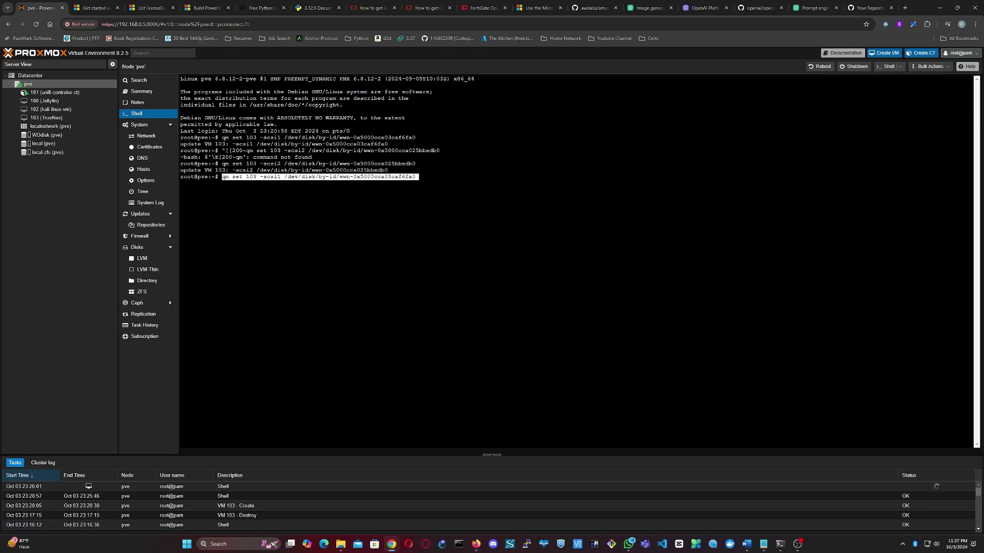
{"action": "key", "text": "Return"}
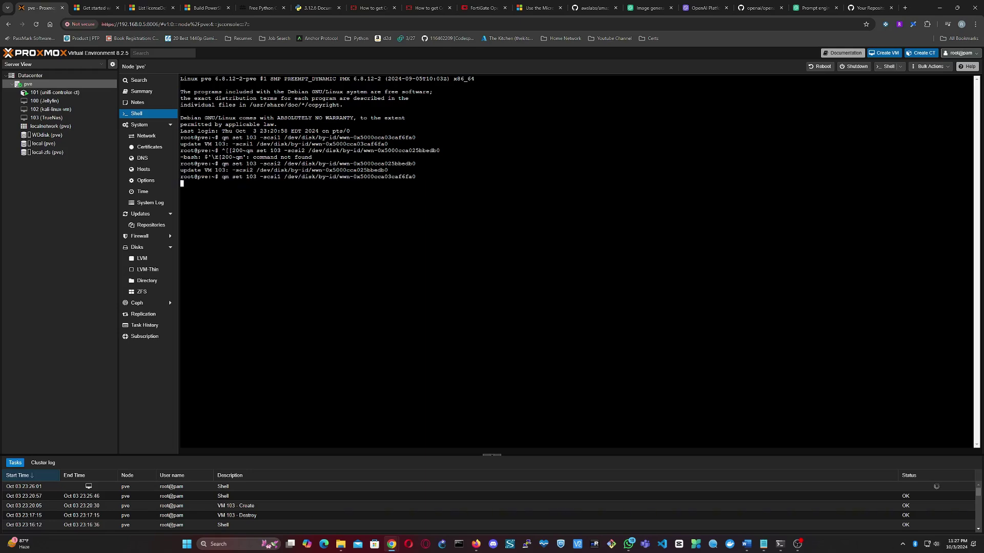
Step: Copy the command qm set 103 -scsi3 /dev/disk/by-id/wwn-0x5000cca03c806f88 from the notes and run it in the pve shell
{"action": "left_click", "coordinate": [764, 544]}
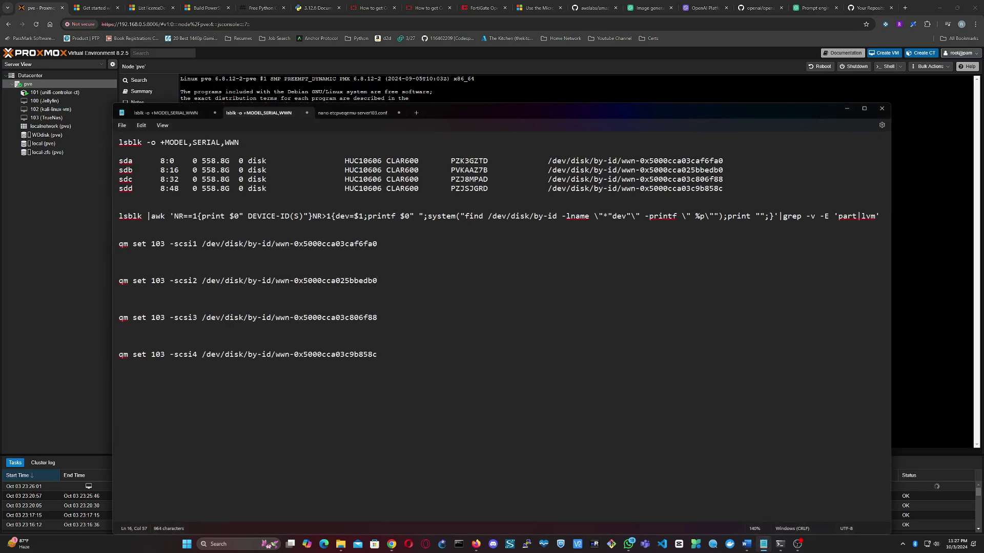
{"action": "triple_click", "coordinate": [264, 318]}
{"action": "right_click", "coordinate": [265, 318]}
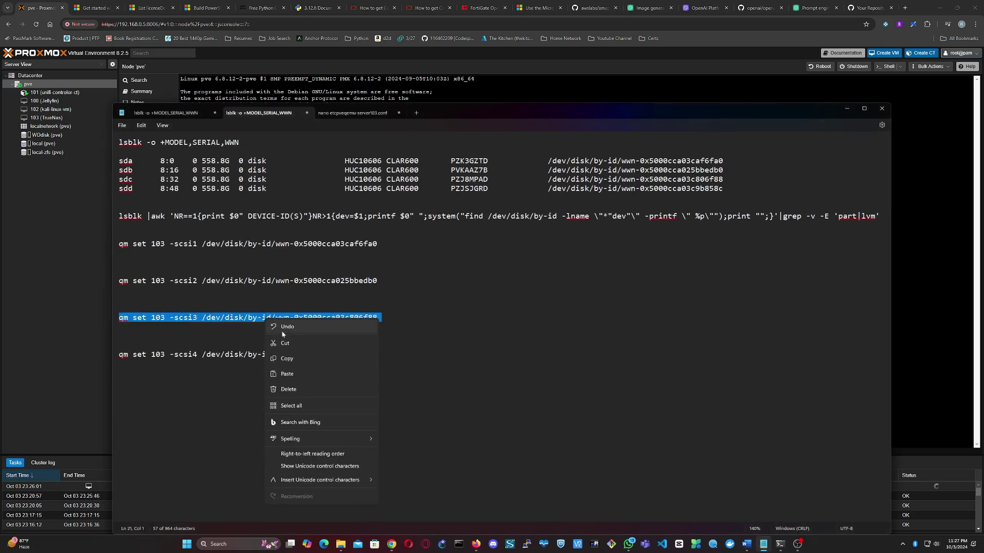
{"action": "left_click", "coordinate": [287, 358]}
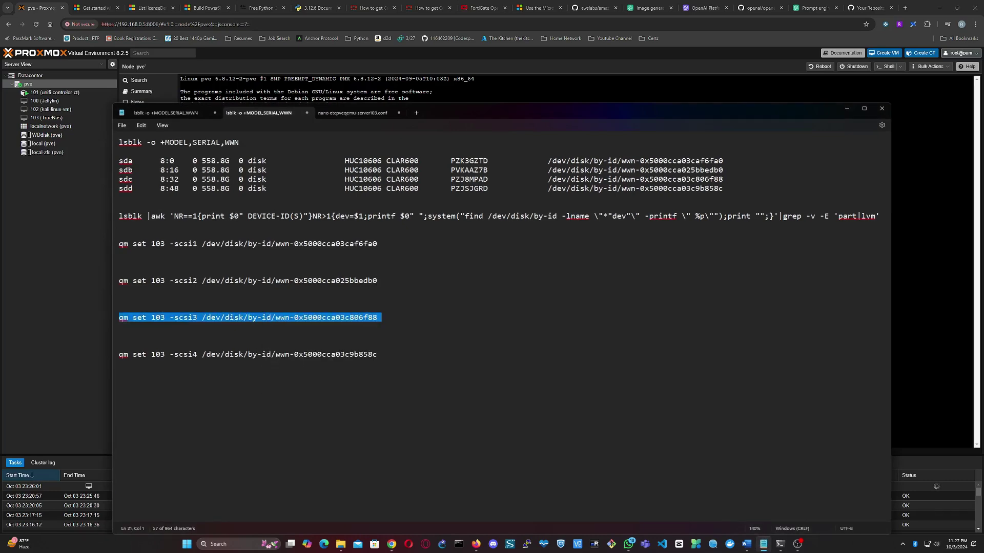
{"action": "left_click", "coordinate": [846, 108]}
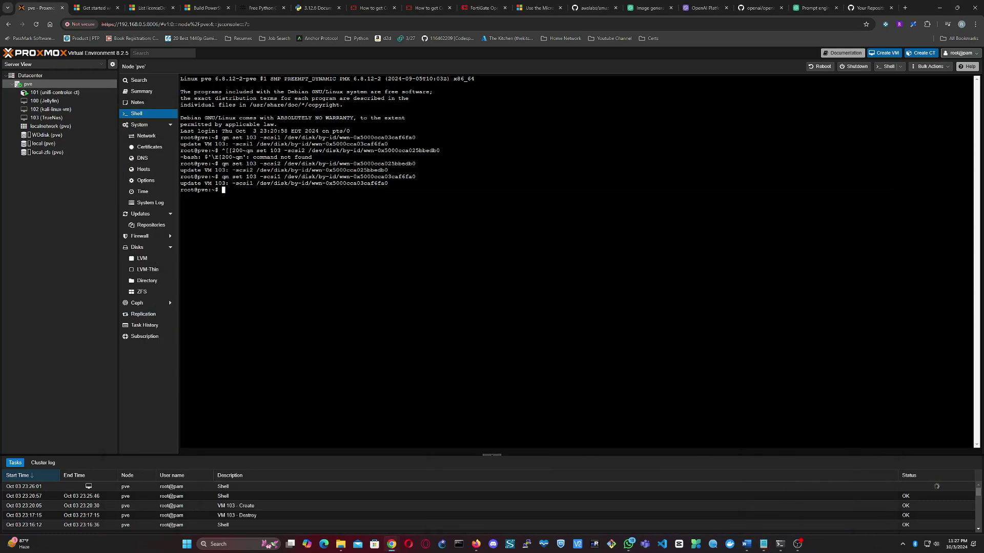
{"action": "right_click", "coordinate": [293, 226]}
{"action": "left_click", "coordinate": [328, 311]}
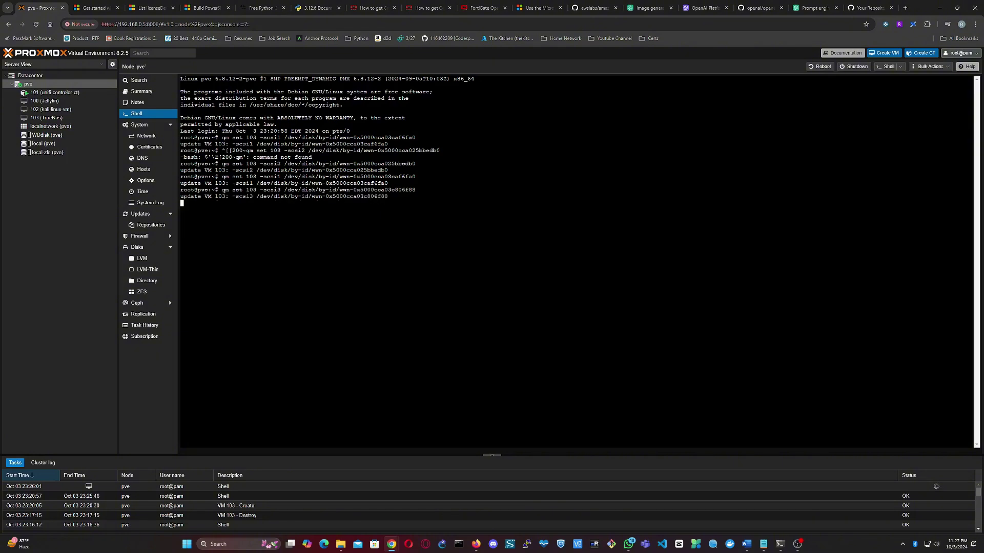
Step: Copy the command qm set 103 -scsi4 /dev/disk/by-id/wwn-0x5000cca03c9b858c from the notes and run it in the pve shell
{"action": "left_click", "coordinate": [763, 544]}
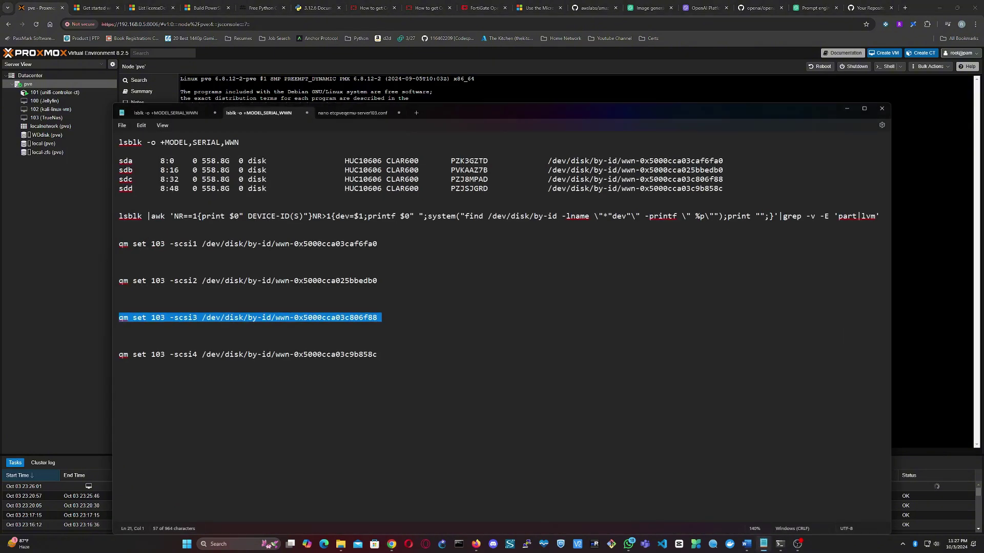
{"action": "triple_click", "coordinate": [137, 359]}
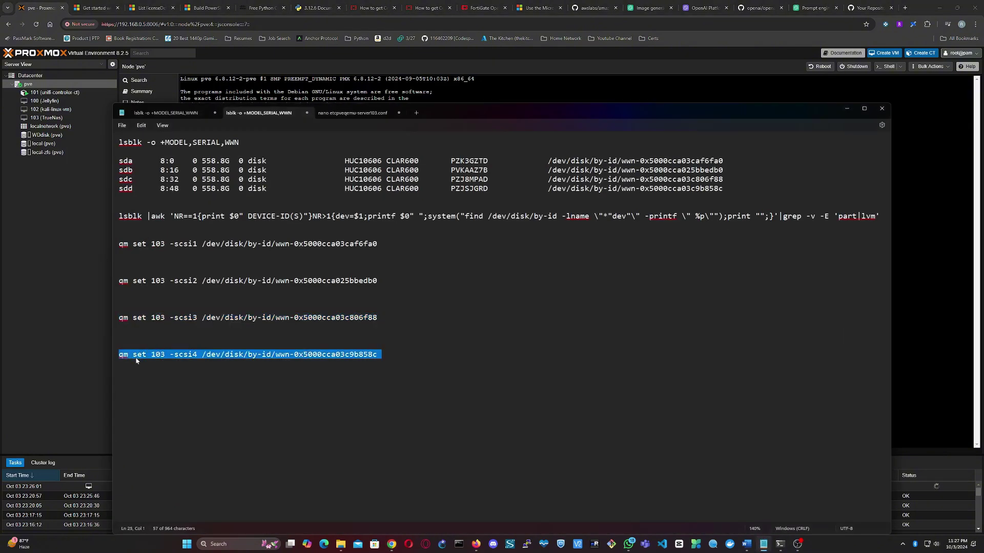
{"action": "left_click", "coordinate": [846, 108]}
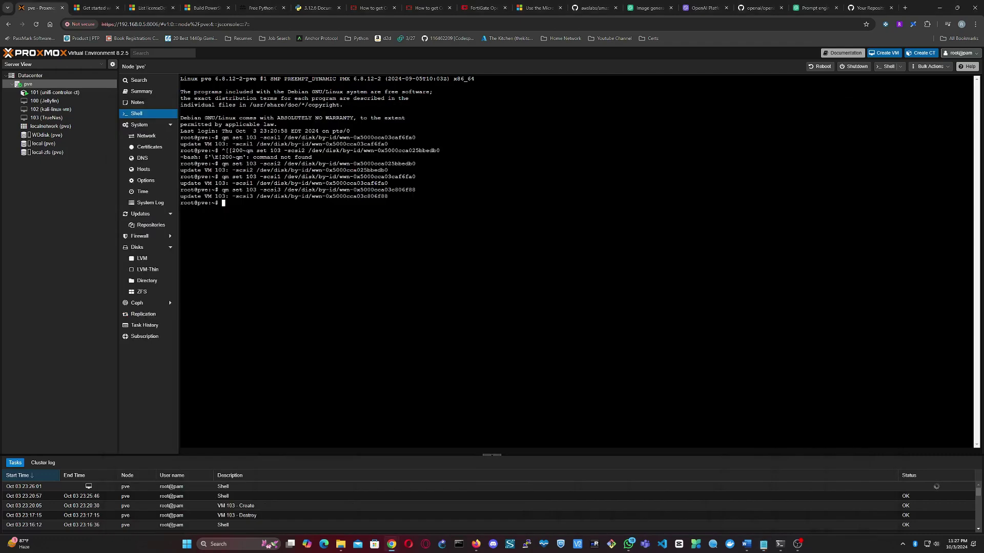
{"action": "right_click", "coordinate": [375, 306]}
{"action": "left_click", "coordinate": [399, 390]}
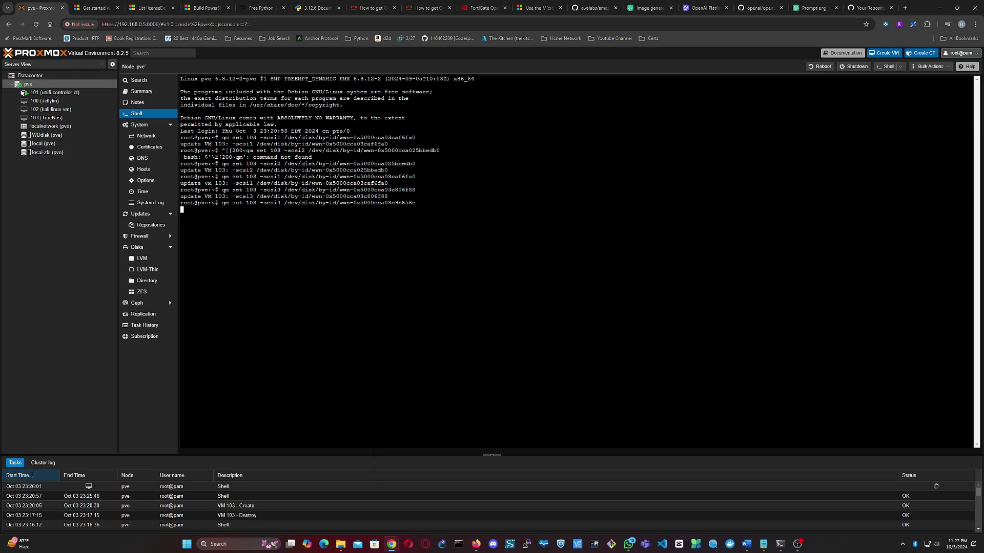
Step: Compare the scsi1 hard disk path in the hardware of VM 103 (TrueNas) with sda's by-id path in the notes
{"action": "left_click", "coordinate": [58, 118]}
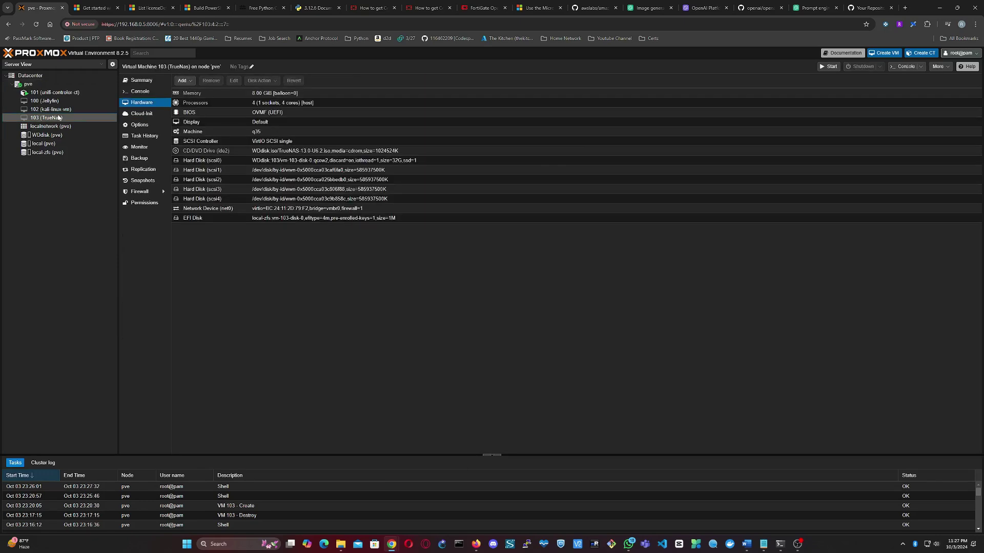
{"action": "left_click", "coordinate": [235, 173]}
{"action": "left_click", "coordinate": [764, 544]}
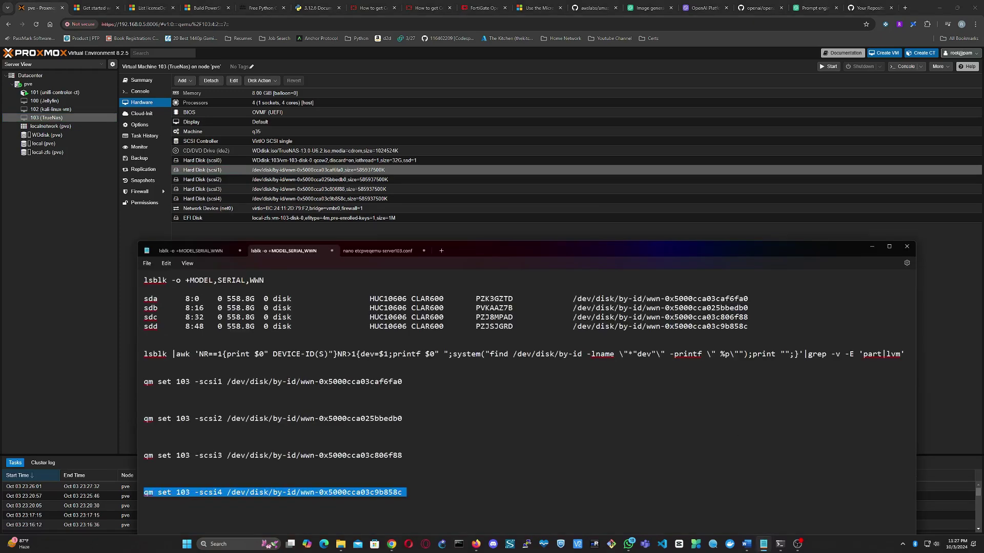
{"action": "left_click_drag", "start_coordinate": [733, 299], "coordinate": [749, 301]}
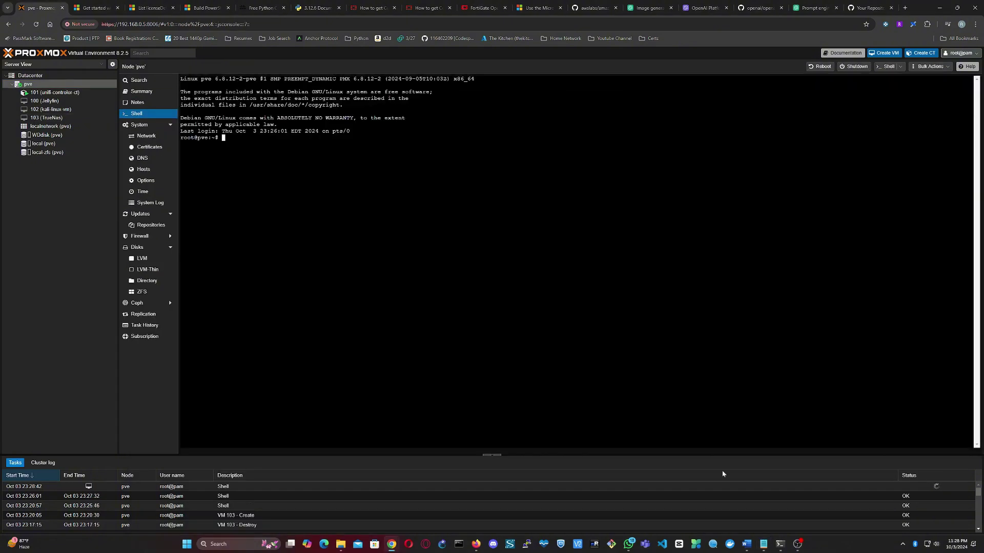
Step: Copy the command nano /etc/pve/qemu-server/103.conf from the notes and run it in the pve shell
{"action": "left_click", "coordinate": [764, 545]}
{"action": "left_click", "coordinate": [380, 250]}
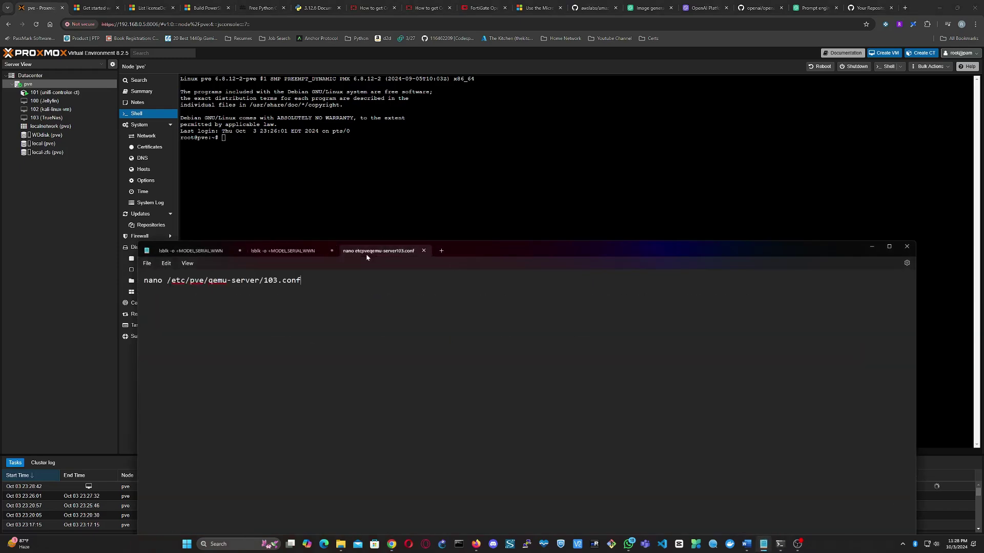
{"action": "triple_click", "coordinate": [259, 285]}
{"action": "key", "text": "ctrl+c"}
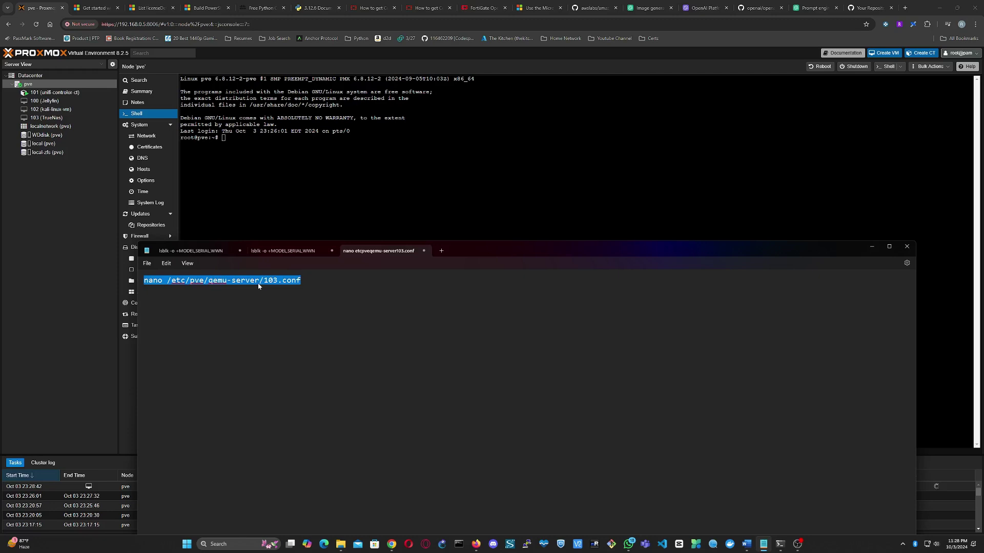
{"action": "left_click", "coordinate": [871, 246]}
{"action": "right_click", "coordinate": [453, 246]}
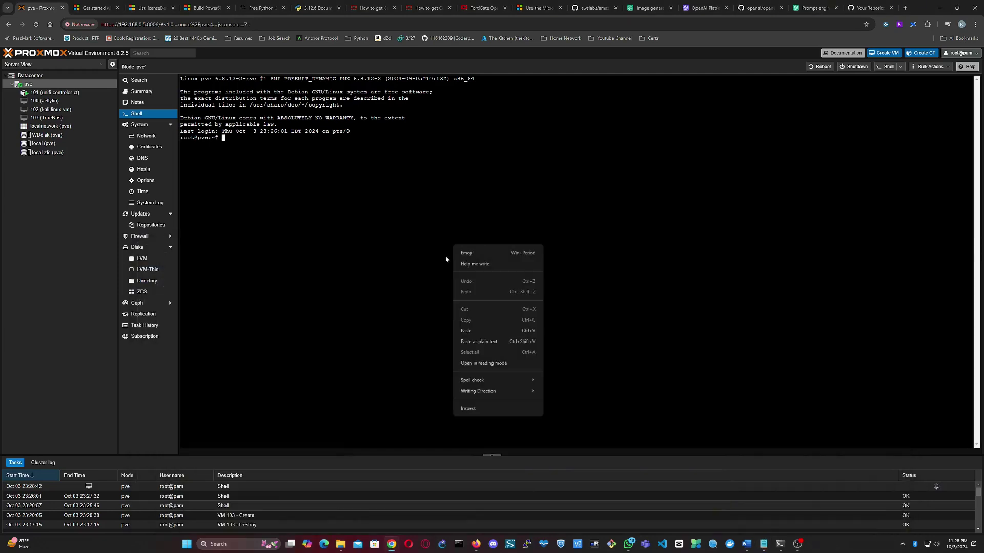
{"action": "left_click", "coordinate": [466, 331]}
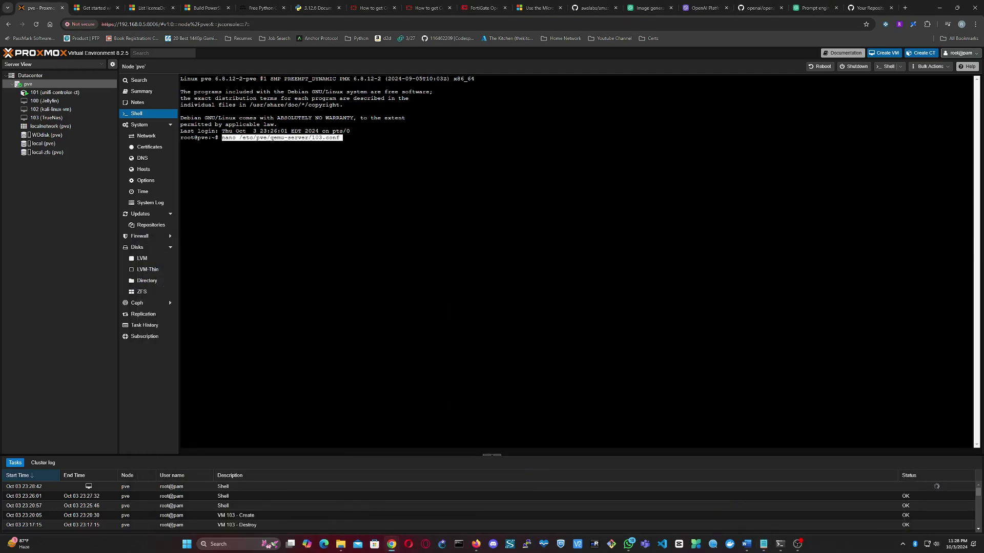
{"action": "key", "text": "Return"}
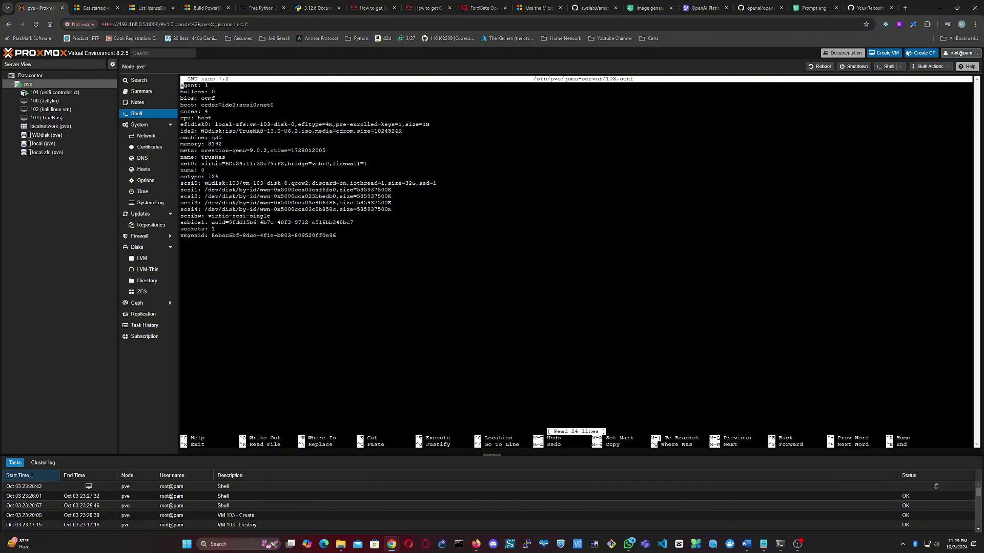
Step: Append ",serial=" to the end of the scsi1 line in 103.conf
{"action": "key", "text": "Down"}
{"action": "key", "text": "Down"}
{"action": "key", "text": "Down"}
{"action": "key", "text": "Down"}
{"action": "key", "text": "Down"}
{"action": "key", "text": "Down"}
{"action": "key", "text": "Down"}
{"action": "key", "text": "Down"}
{"action": "key", "text": "Down"}
{"action": "key", "text": "Down"}
{"action": "key", "text": "Down"}
{"action": "key", "text": "Down"}
{"action": "key", "text": "Down"}
{"action": "key", "text": "Down"}
{"action": "key", "text": "Down"}
{"action": "key", "text": "Down"}
{"action": "key", "text": "Right"}
{"action": "key", "text": "Right"}
{"action": "key", "text": "Right"}
{"action": "key", "text": "Right"}
{"action": "key", "text": "Right"}
{"action": "key", "text": "Right"}
{"action": "key", "text": "Right"}
{"action": "key", "text": "Right"}
{"action": "key", "text": "Right"}
{"action": "key", "text": "Right"}
{"action": "key", "text": "Right"}
{"action": "key", "text": "Right"}
{"action": "key", "text": "Right"}
{"action": "key", "text": "Right"}
{"action": "key", "text": "Right"}
{"action": "key", "text": "Right"}
{"action": "key", "text": "Right"}
{"action": "key", "text": "Right"}
{"action": "key", "text": "Right"}
{"action": "key", "text": "Right"}
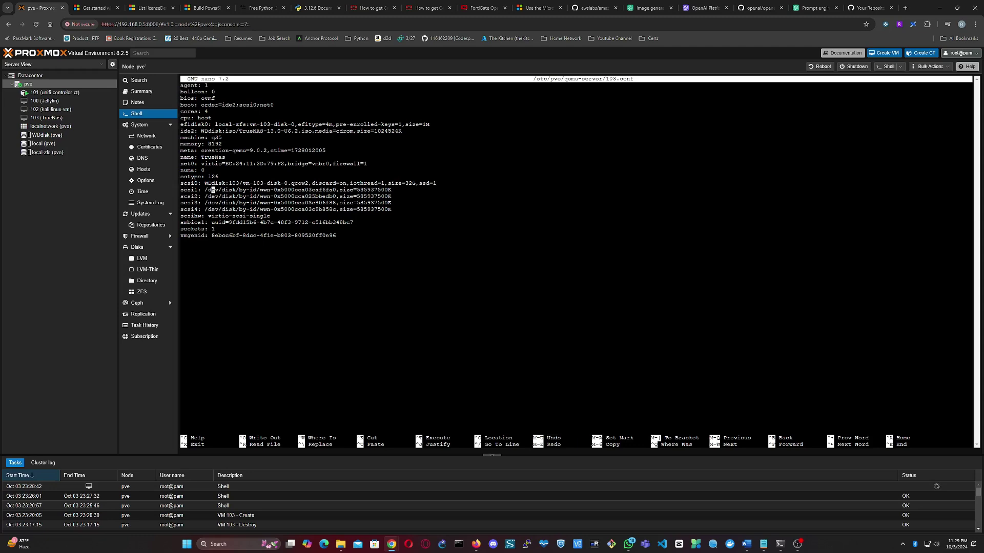
{"action": "key", "text": "Right"}
{"action": "key", "text": "Right"}
{"action": "key", "text": "Right"}
{"action": "key", "text": "Right"}
{"action": "key", "text": "Right"}
{"action": "key", "text": "Right"}
{"action": "key", "text": "Right"}
{"action": "key", "text": "Right"}
{"action": "key", "text": "Right"}
{"action": "key", "text": "Right"}
{"action": "key", "text": "Right"}
{"action": "key", "text": "Right"}
{"action": "key", "text": "Right"}
{"action": "key", "text": "Right"}
{"action": "key", "text": "Right"}
{"action": "key", "text": "Right"}
{"action": "key", "text": "Right"}
{"action": "key", "text": "Right"}
{"action": "key", "text": "Right"}
{"action": "key", "text": "Right"}
{"action": "type", "text": ",serial="}
Step: Copy sda's entry serial=PZK3GZTD from the notes and return to 103.conf in the pve shell
{"action": "key", "text": "alt+Tab"}
{"action": "type", "text": "="}
{"action": "left_click_drag", "start_coordinate": [476, 299], "coordinate": [544, 299]}
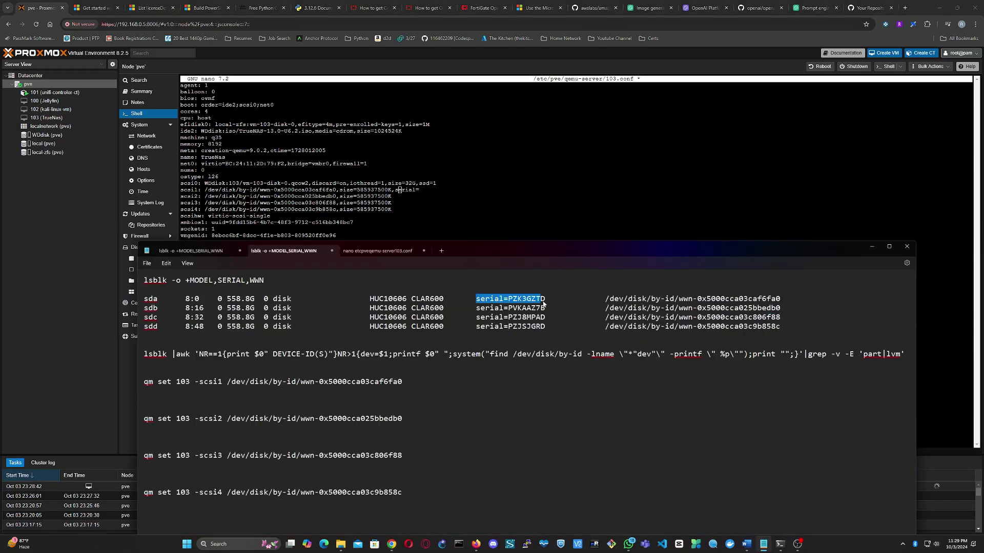
{"action": "right_click", "coordinate": [534, 302]}
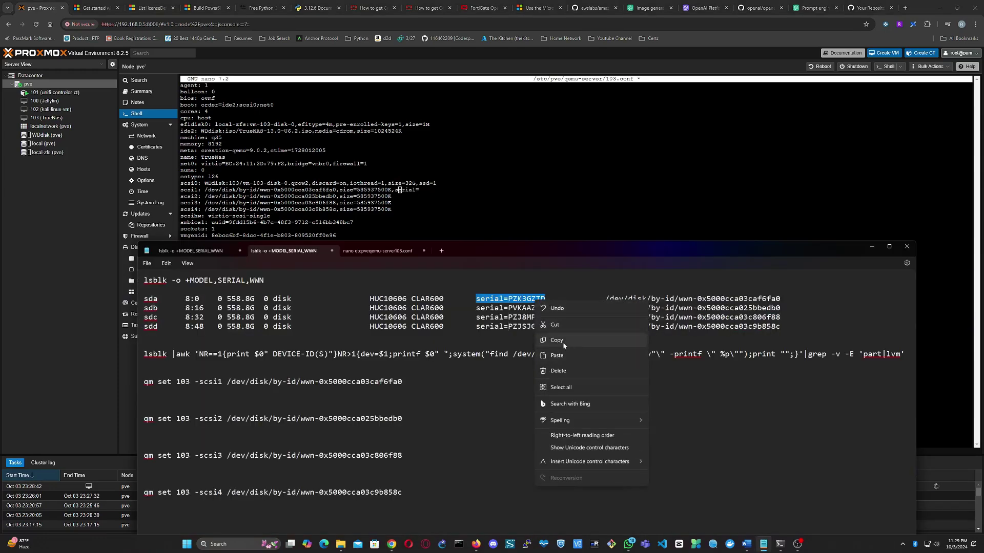
{"action": "left_click", "coordinate": [564, 340]}
{"action": "key", "text": "alt+Tab"}
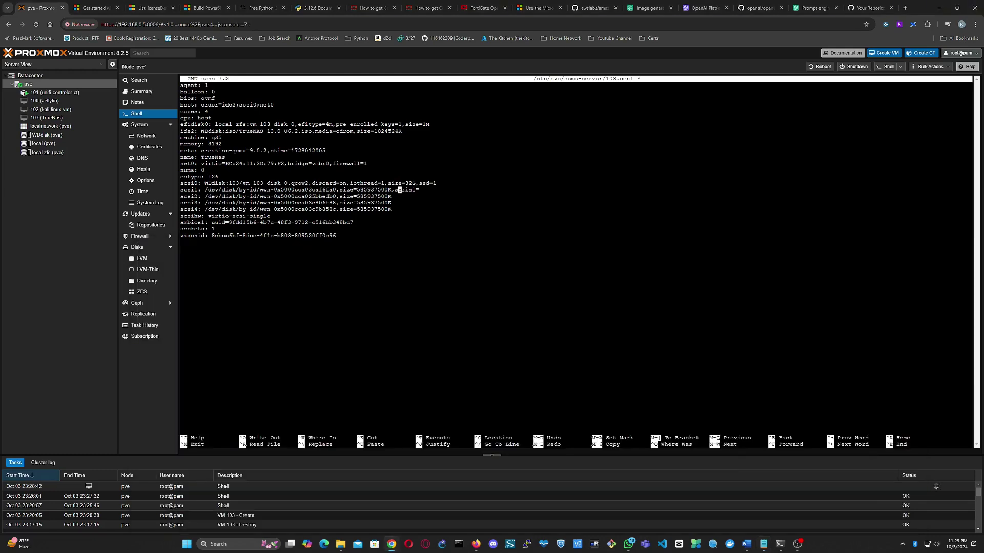
Step: Replace the trailing "serial=" on the scsi1 line of 103.conf with the copied serial=PZK3GZTD
{"action": "key", "text": "Right"}
{"action": "key", "text": "Right"}
{"action": "key", "text": "Right"}
{"action": "key", "text": "Right"}
{"action": "key", "text": "Right"}
{"action": "key", "text": "BackSpace"}
{"action": "key", "text": "BackSpace"}
{"action": "key", "text": "BackSpace"}
{"action": "key", "text": "BackSpace"}
{"action": "key", "text": "BackSpace"}
{"action": "key", "text": "BackSpace"}
{"action": "right_click", "coordinate": [405, 194]}
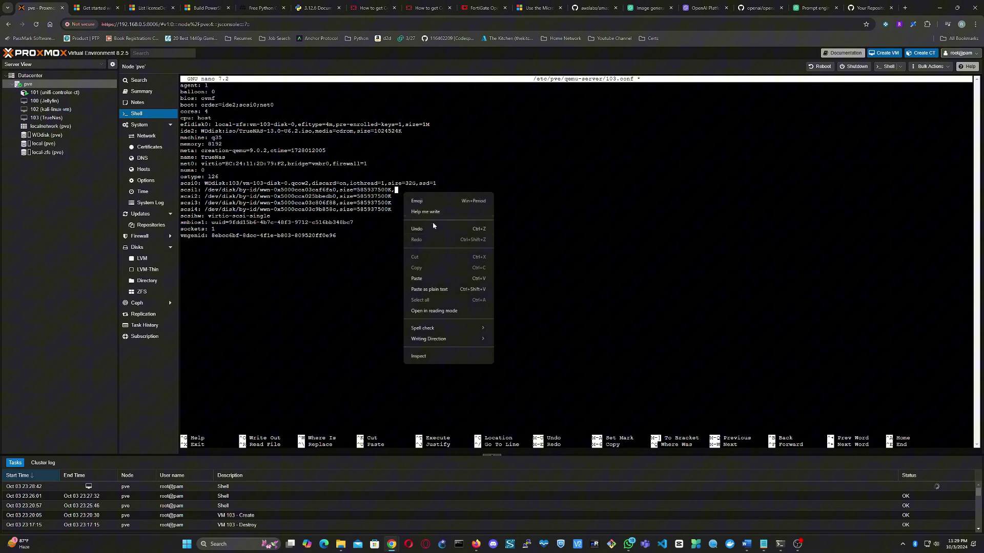
{"action": "left_click", "coordinate": [428, 279]}
{"action": "key", "text": "Down"}
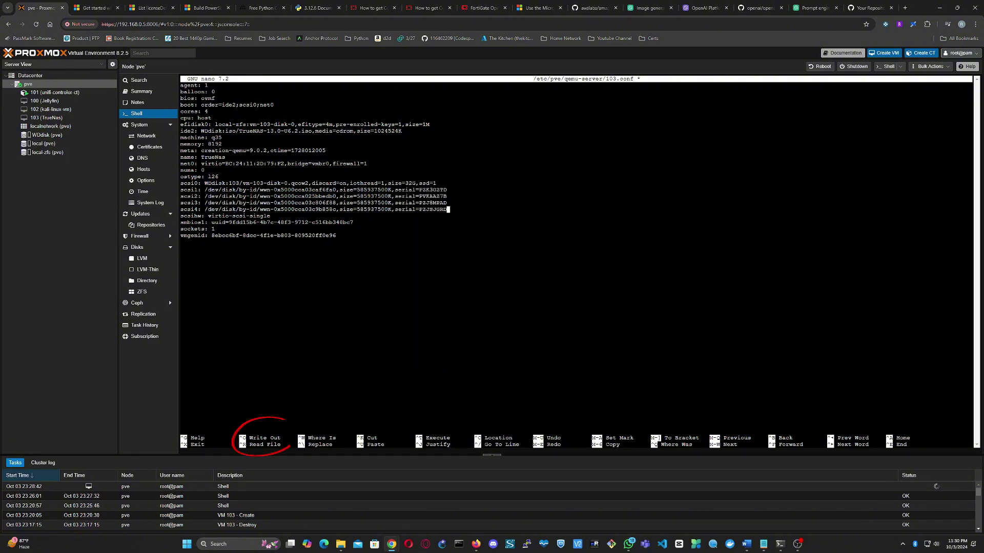
Step: Save /etc/pve/qemu-server/103.conf under the same name and exit nano
{"action": "key", "text": "ctrl+o"}
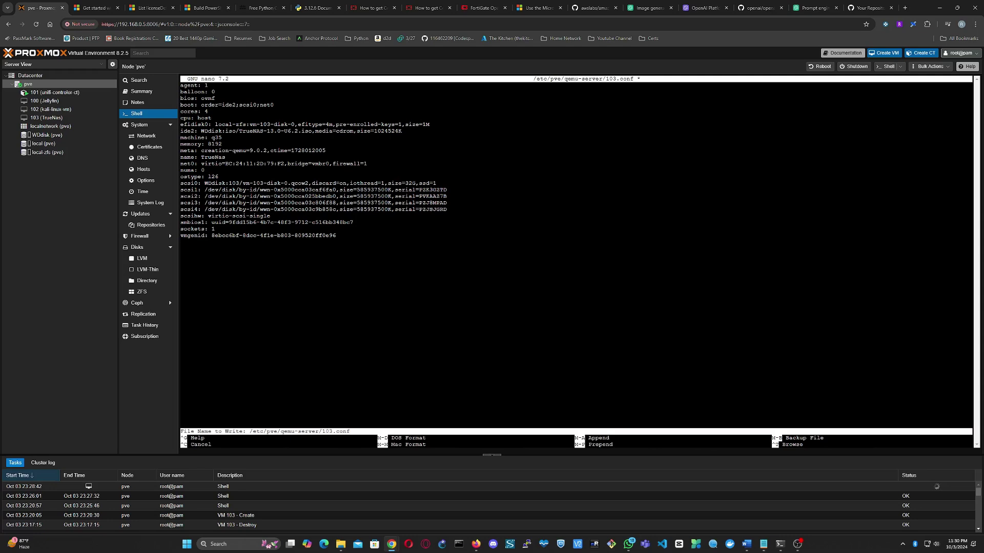
{"action": "key", "text": "Return"}
{"action": "key", "text": "ctrl+x"}
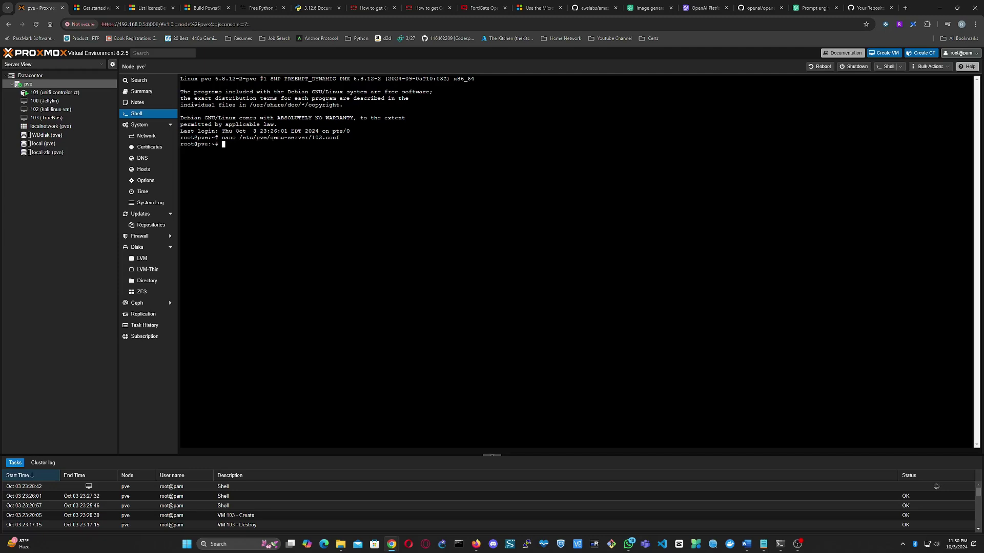
Step: Compare the scsi1 to scsi4 hard disk serials in the hardware of VM 103 (TrueNas) with the notes
{"action": "left_click", "coordinate": [72, 118]}
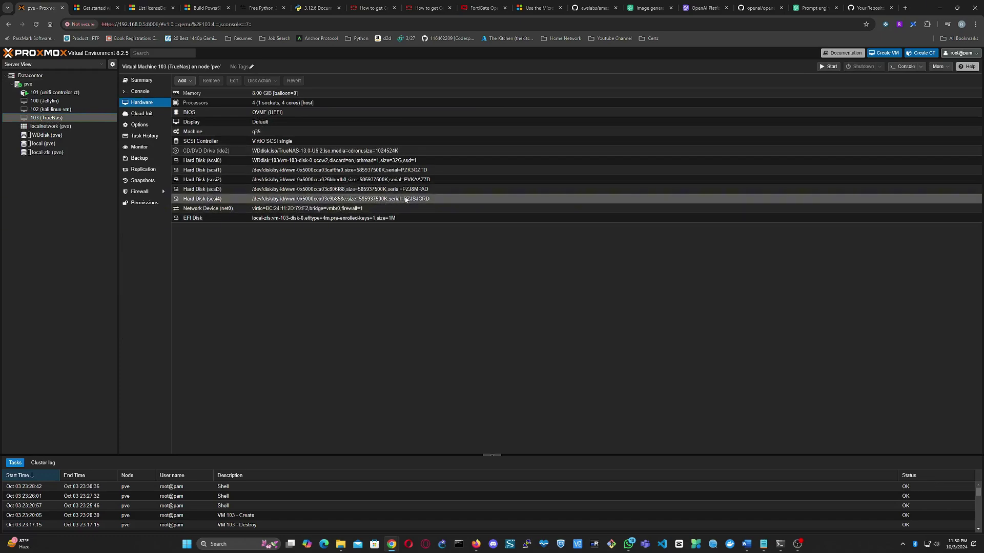
{"action": "left_click", "coordinate": [763, 544]}
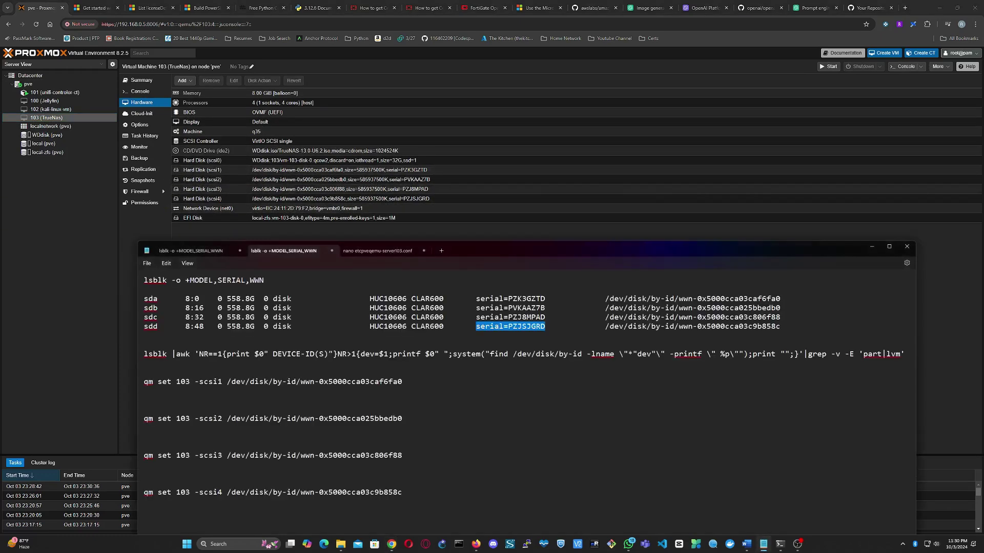
{"action": "left_click", "coordinate": [823, 71]}
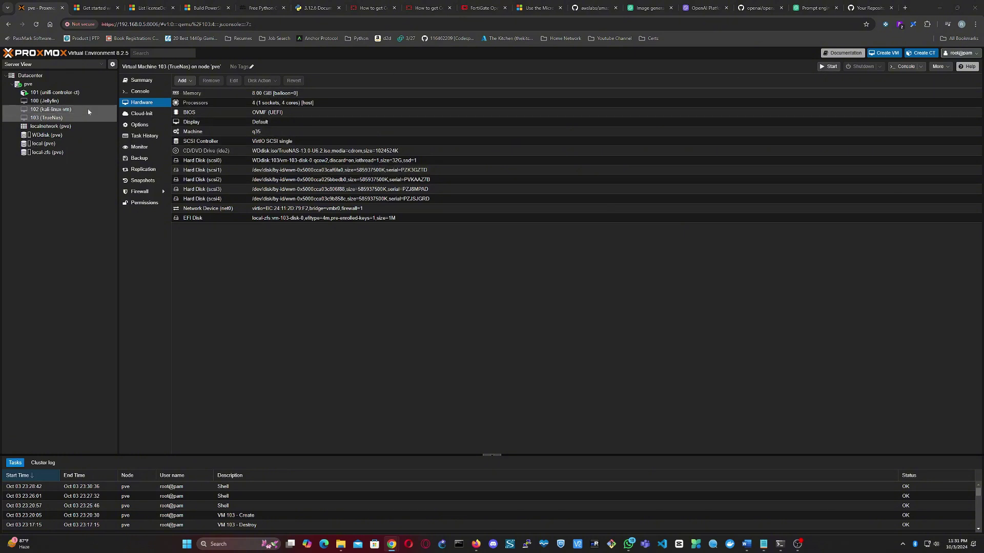
Step: Start VM 103 from its console and open Secure Boot Configuration in the firmware's Device Manager
{"action": "left_click", "coordinate": [146, 92]}
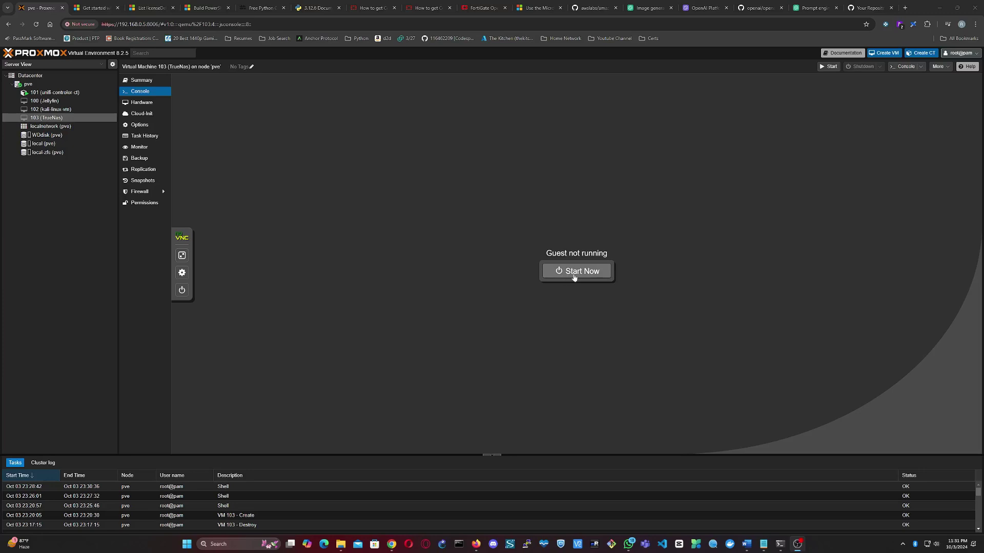
{"action": "left_click", "coordinate": [569, 277]}
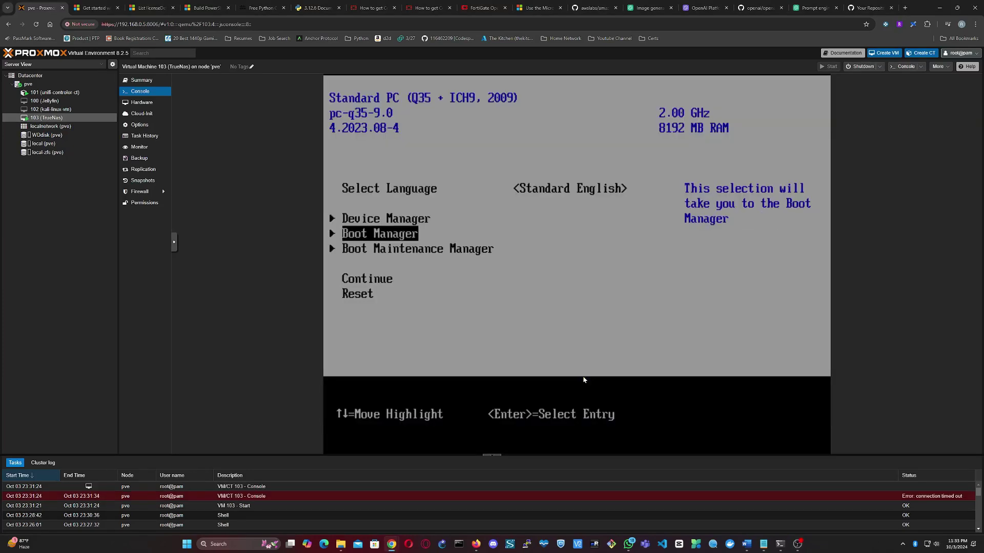
{"action": "key", "text": "Up"}
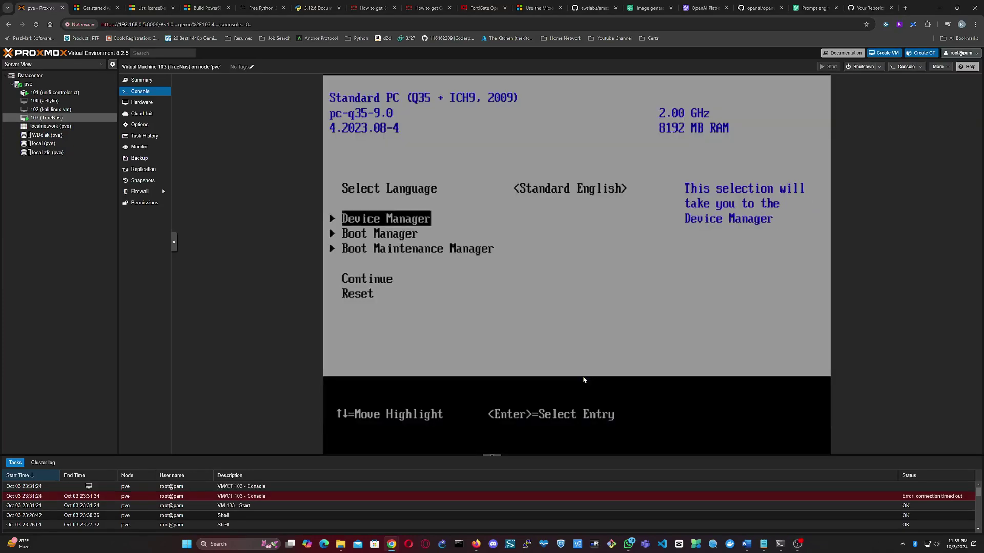
{"action": "key", "text": "Return"}
{"action": "key", "text": "Down"}
{"action": "key", "text": "Down"}
{"action": "key", "text": "Return"}
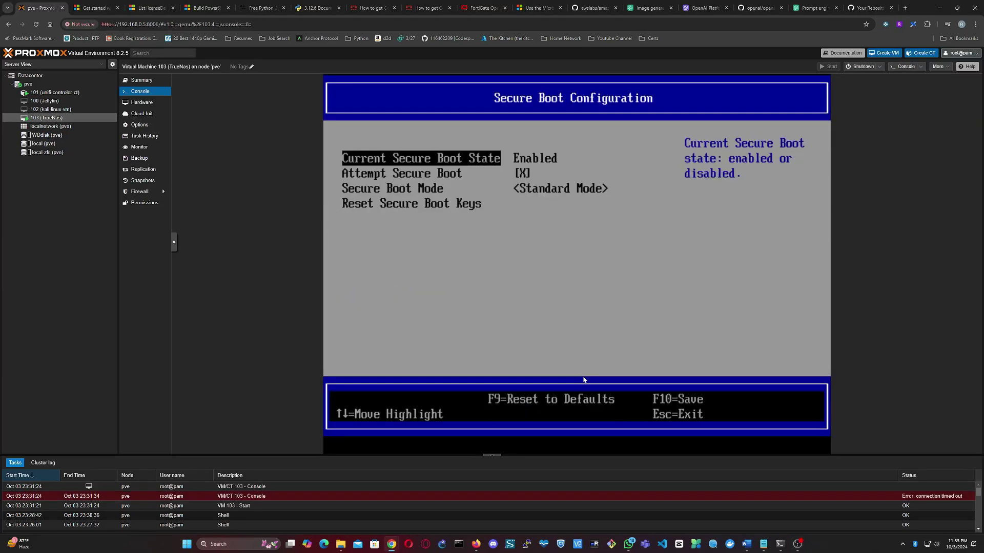
Step: Disable Attempt Secure Boot, save the configuration changes, and return to the Device Manager
{"action": "key", "text": "Down"}
{"action": "key", "text": "space"}
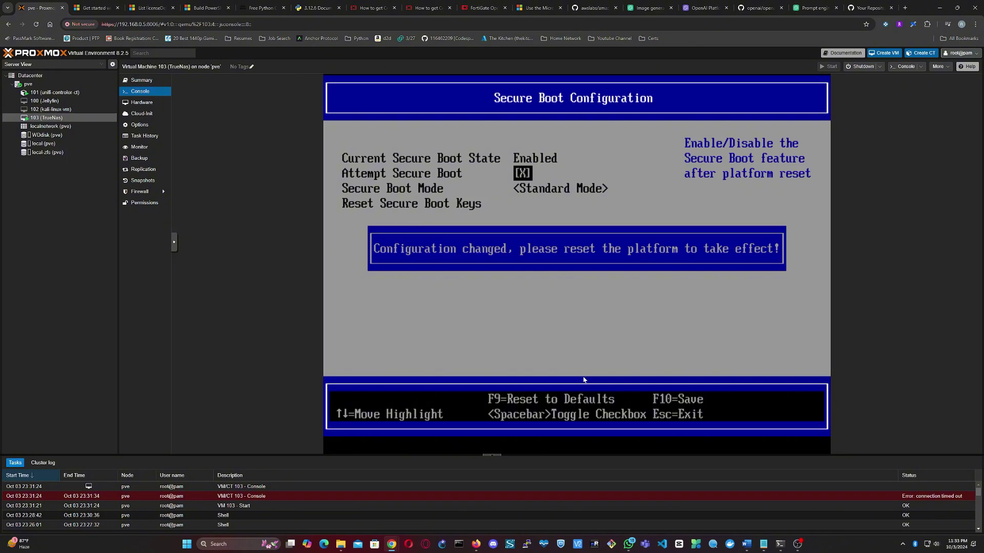
{"action": "key", "text": "Return"}
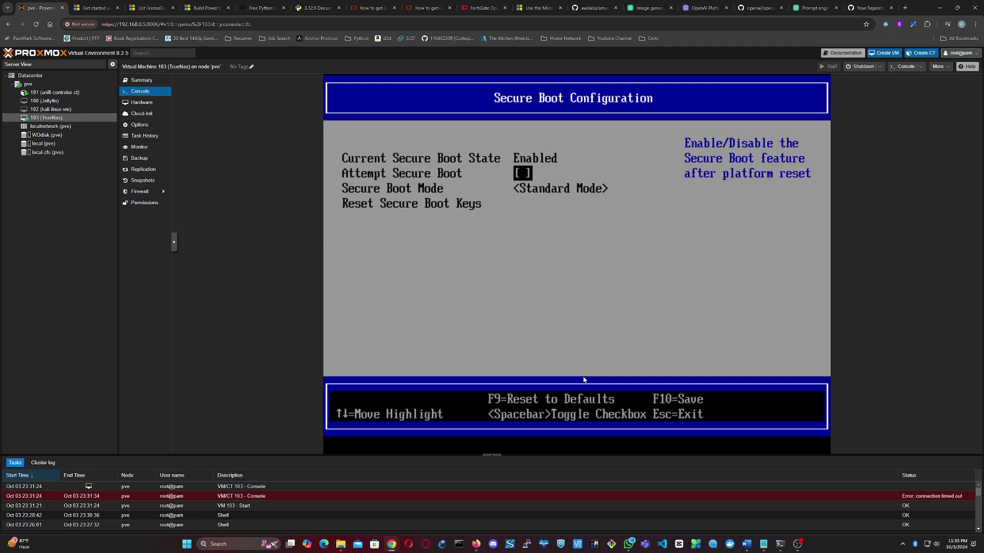
{"action": "key", "text": "F10"}
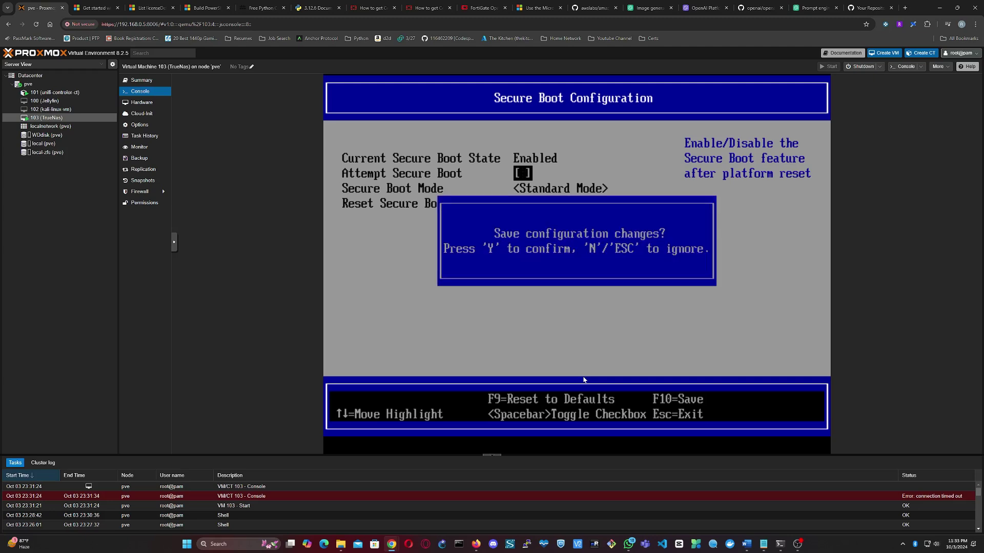
{"action": "key", "text": "y"}
{"action": "key", "text": "Escape"}
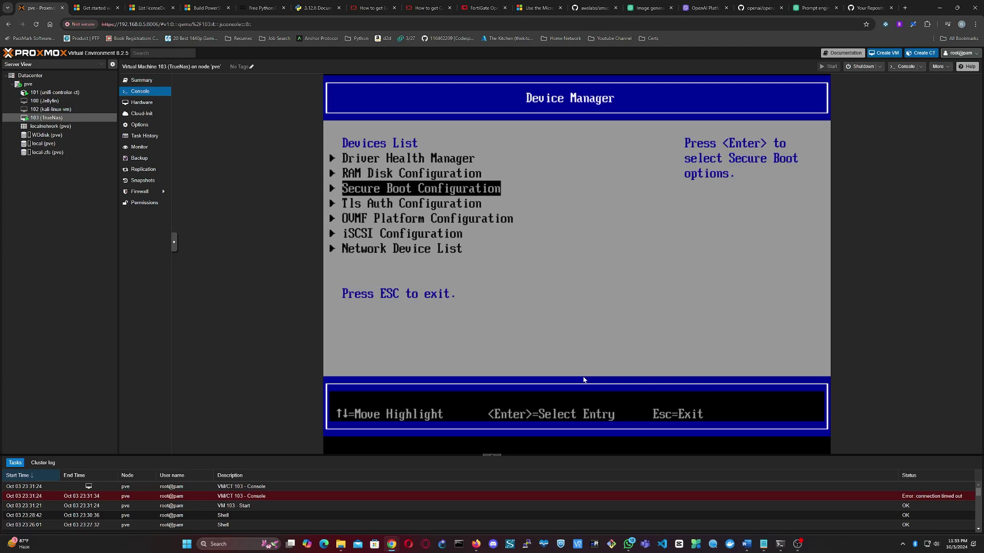
Step: Return to the main firmware screen and reset VM 103
{"action": "key", "text": "Escape"}
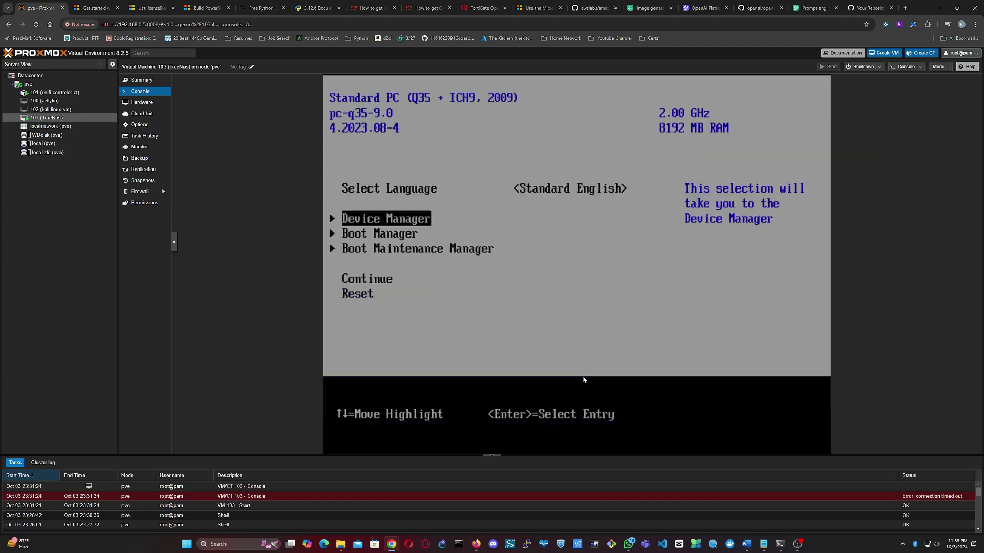
{"action": "key", "text": "Down"}
{"action": "key", "text": "Down"}
{"action": "key", "text": "Down"}
{"action": "key", "text": "Down"}
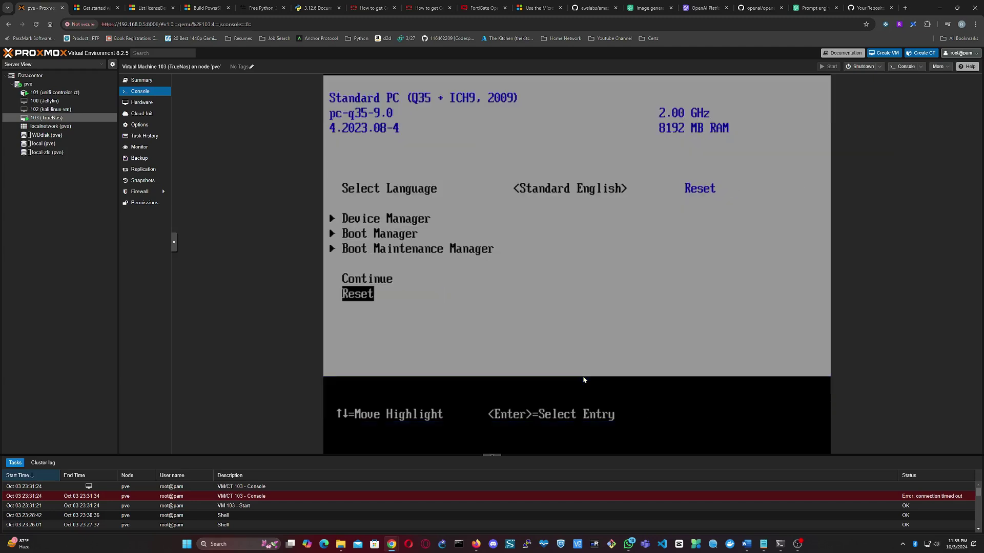
{"action": "key", "text": "Return"}
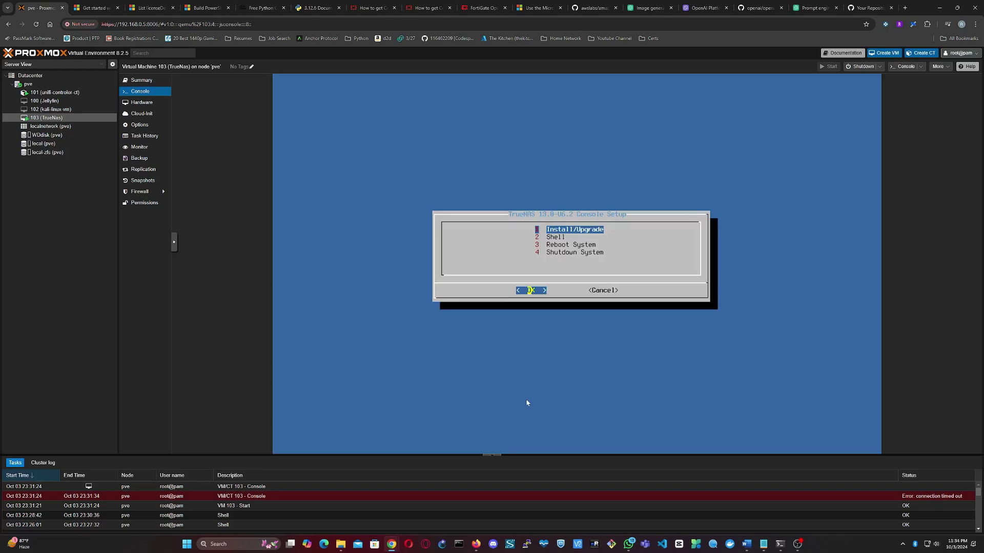
Step: Start the TrueNAS installation on the 32.0 GiB drive da0 and agree to erase its data
{"action": "key", "text": "Return"}
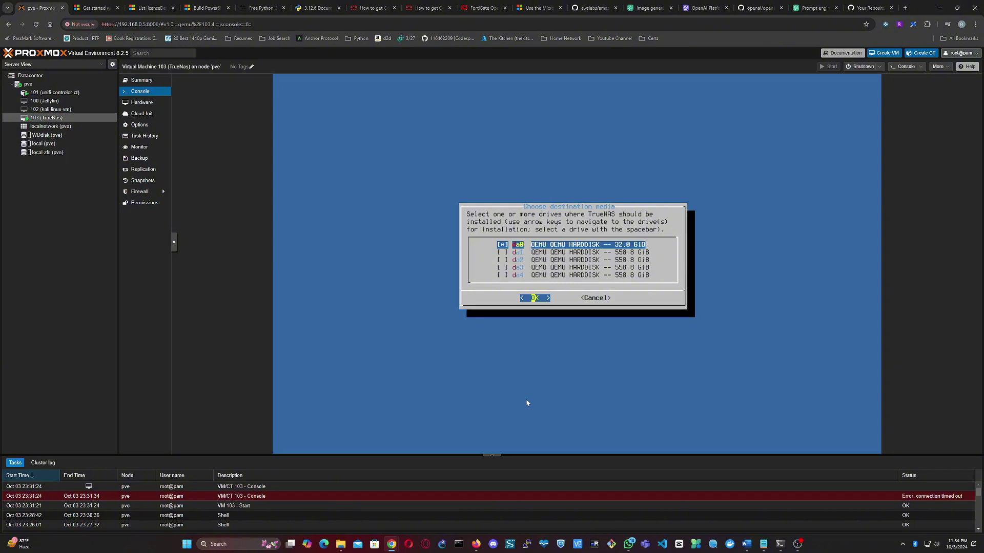
{"action": "key", "text": "Return"}
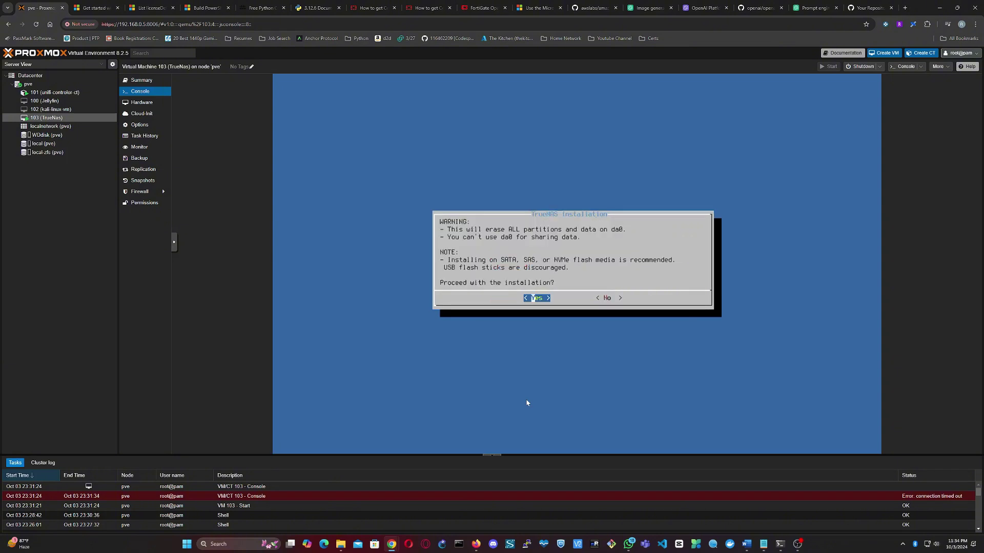
{"action": "key", "text": "Return"}
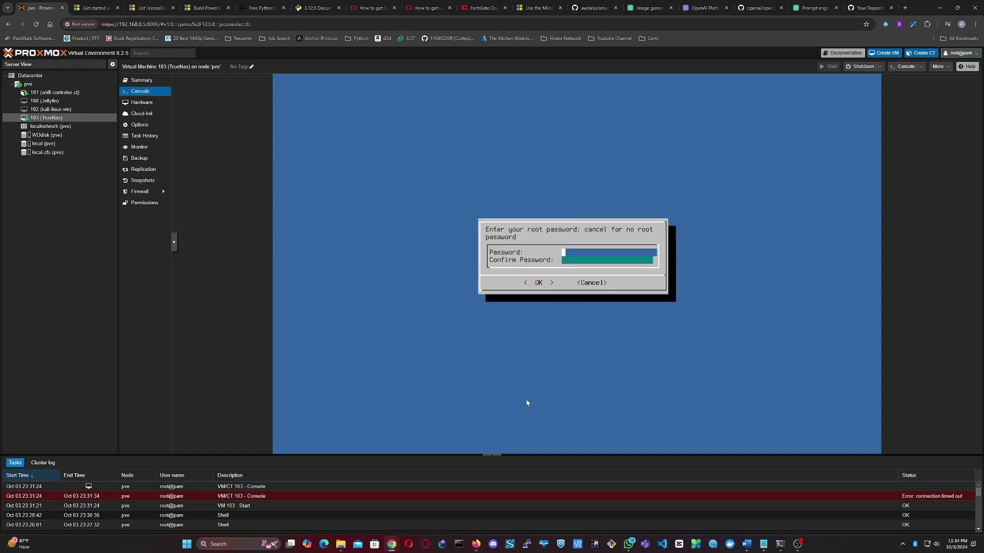
Step: Enter and confirm the root password for TrueNAS, and choose Boot via UEFI as the boot mode
{"action": "type", "text": "***********"}
{"action": "key", "text": "Down"}
{"action": "type", "text": "***********"}
{"action": "key", "text": "Return"}
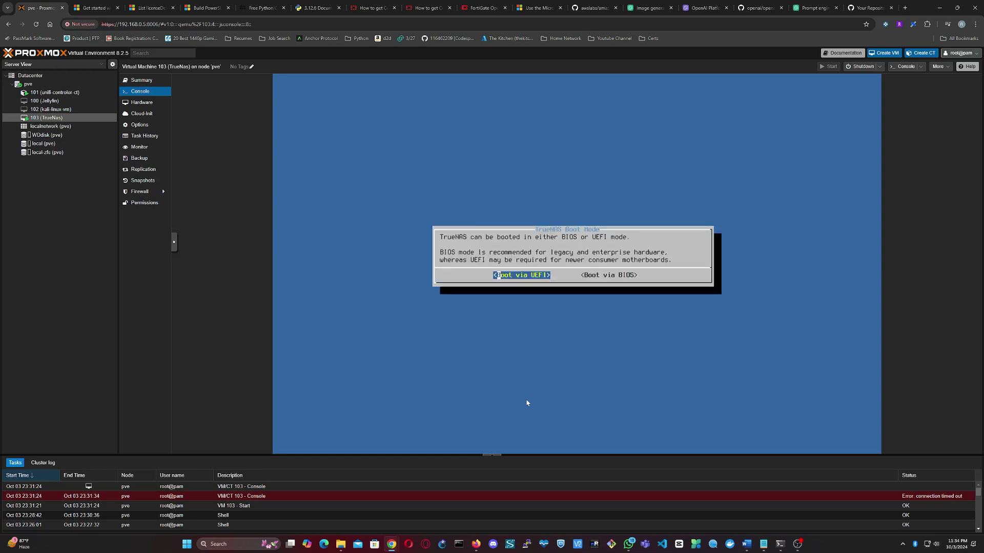
{"action": "key", "text": "Return"}
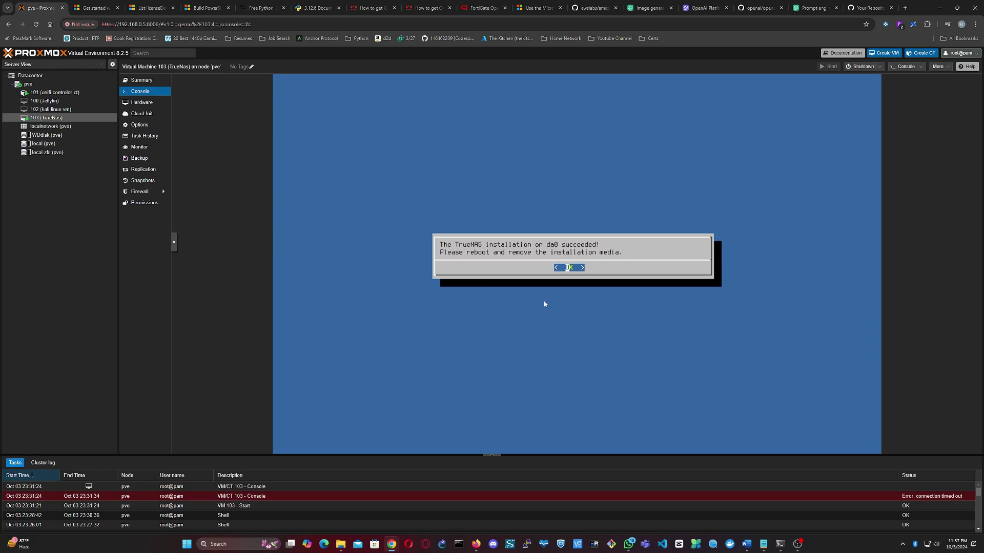
Step: Dismiss the installation message and shut down the system from the TrueNAS console setup
{"action": "key", "text": "Return"}
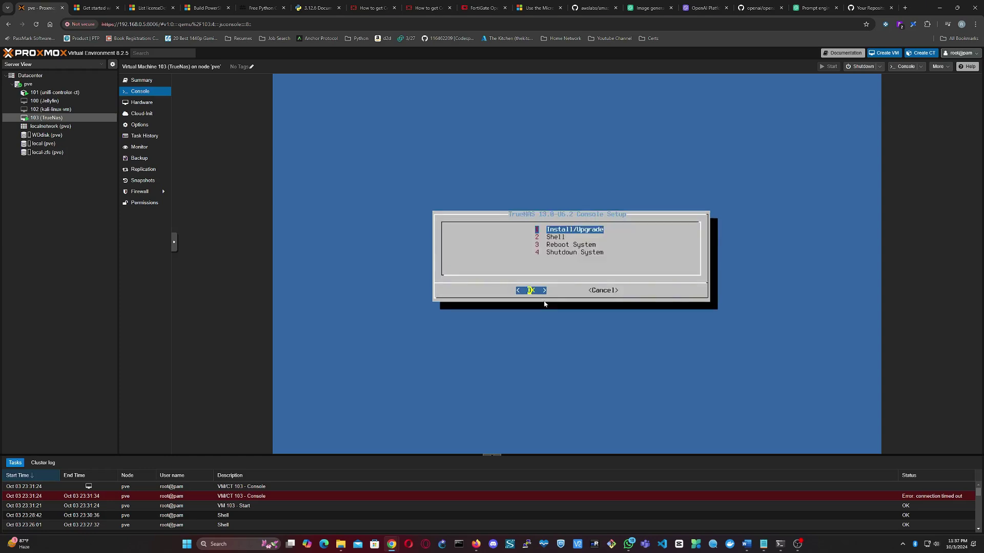
{"action": "key", "text": "Down"}
{"action": "key", "text": "Down"}
{"action": "key", "text": "Down"}
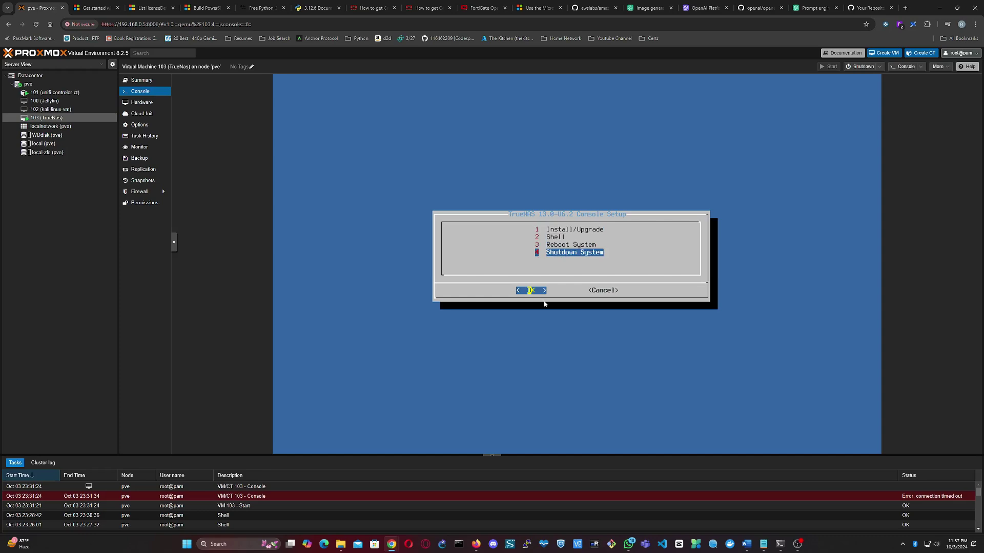
{"action": "key", "text": "Return"}
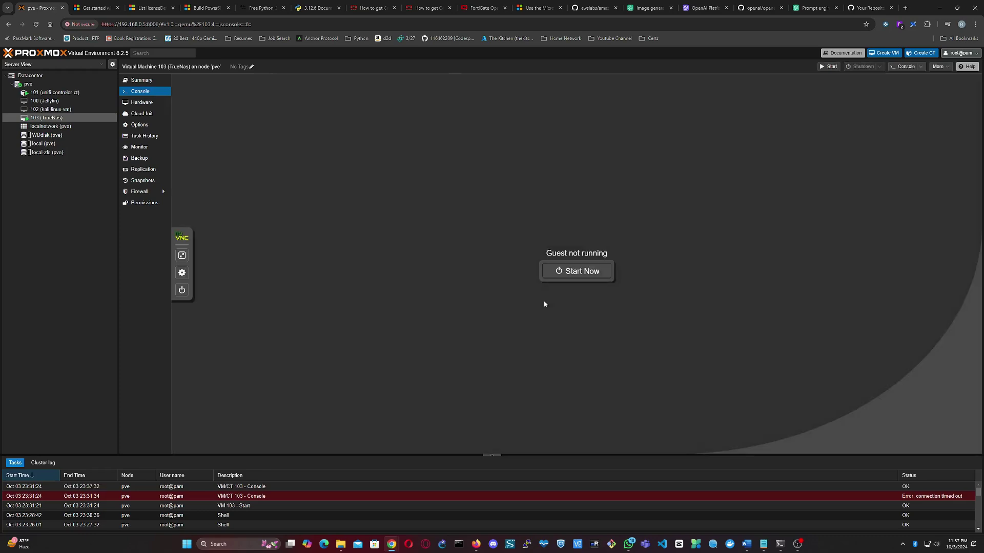
Step: Disable ide2 in VM 103's boot order and move it to the end, leaving scsi0 and net0 enabled
{"action": "left_click", "coordinate": [137, 128]}
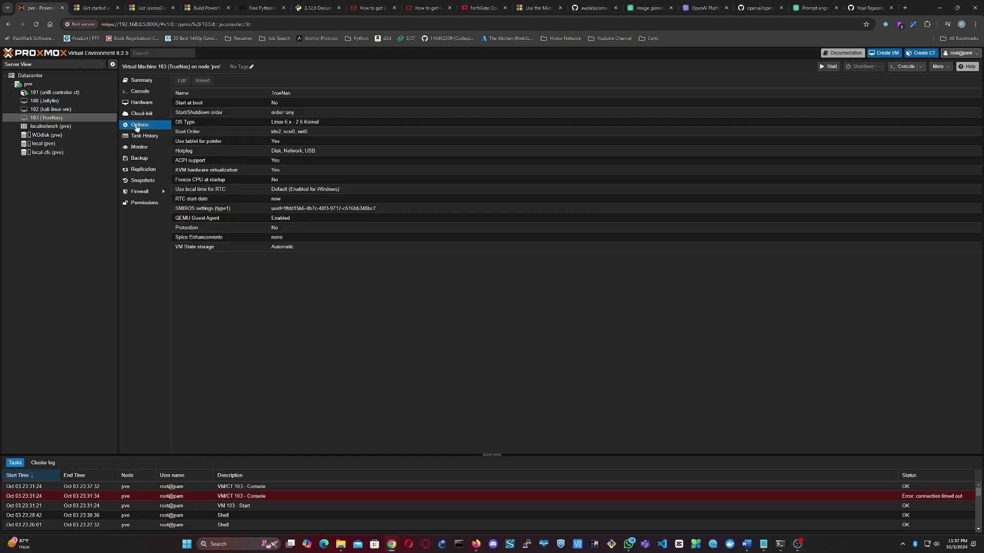
{"action": "left_click", "coordinate": [297, 134]}
{"action": "double_click", "coordinate": [297, 135]}
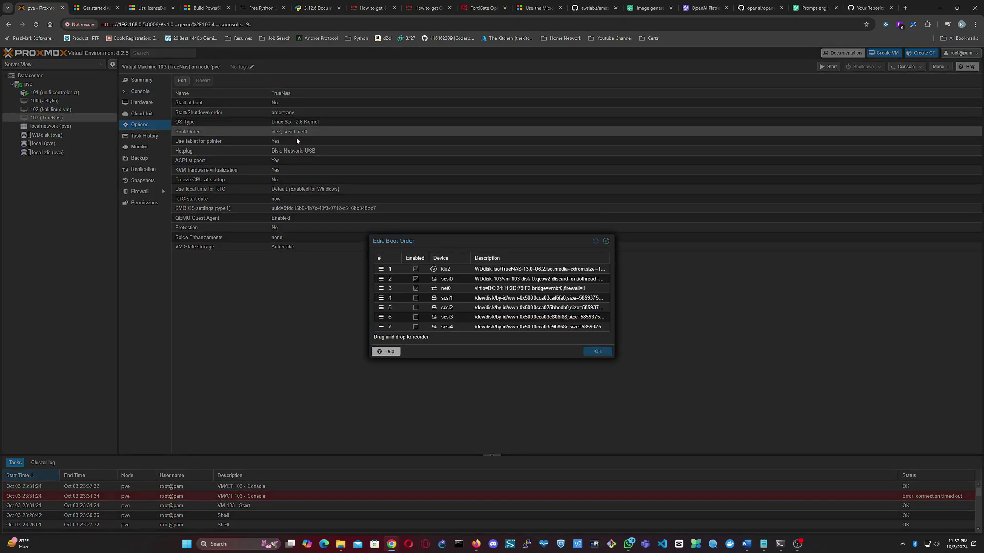
{"action": "left_click", "coordinate": [416, 269]}
{"action": "left_click_drag", "start_coordinate": [425, 269], "coordinate": [476, 333]}
{"action": "left_click", "coordinate": [598, 351]}
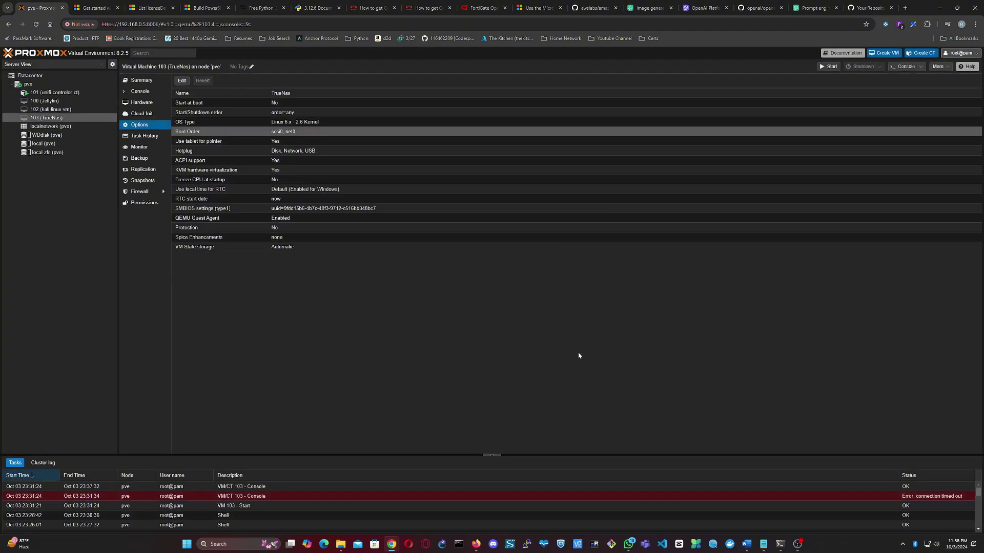
Step: Start VM 103 and open its console to view the TrueNAS boot
{"action": "left_click", "coordinate": [830, 67]}
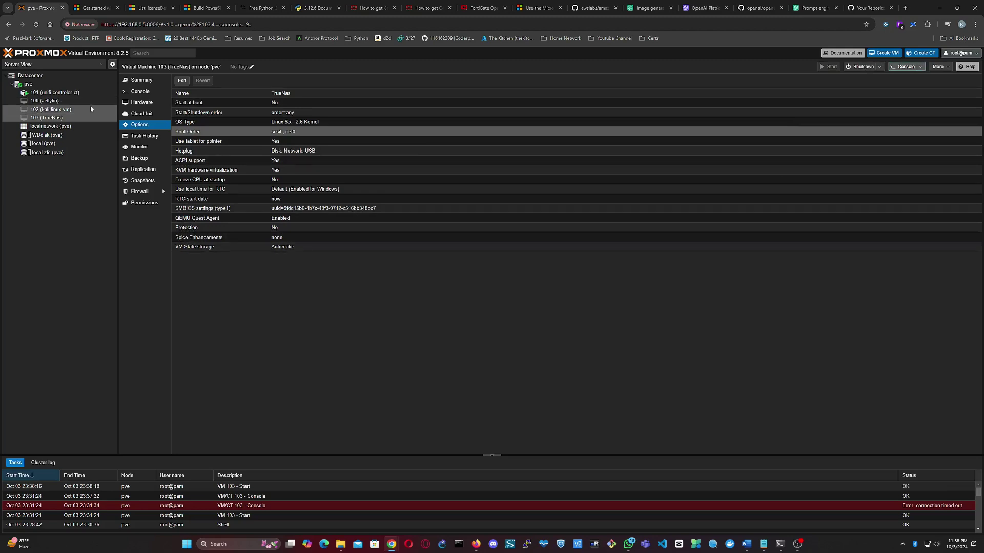
{"action": "left_click", "coordinate": [142, 91]}
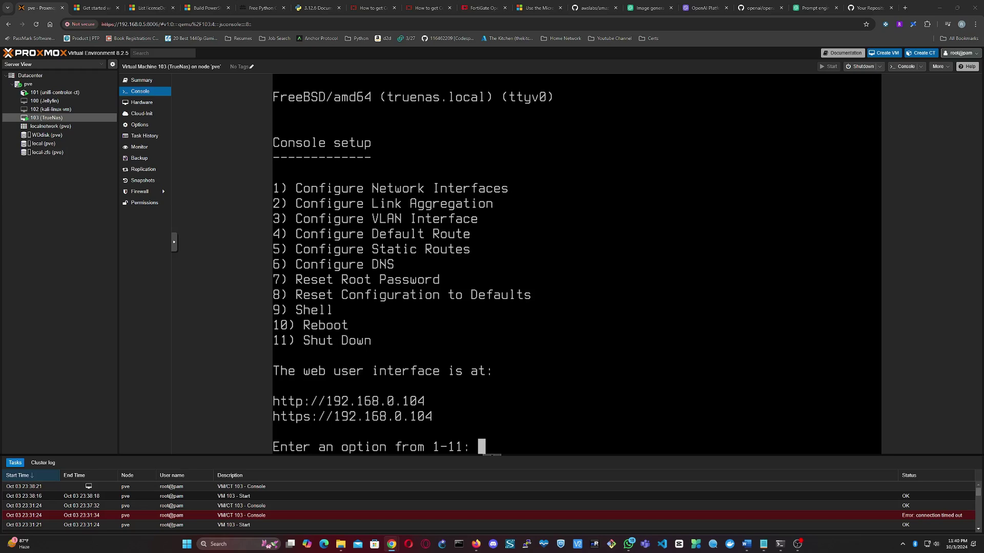
Step: Open the TrueNAS web interface at 192.168.0.104 in a new browser tab
{"action": "left_click", "coordinate": [904, 8]}
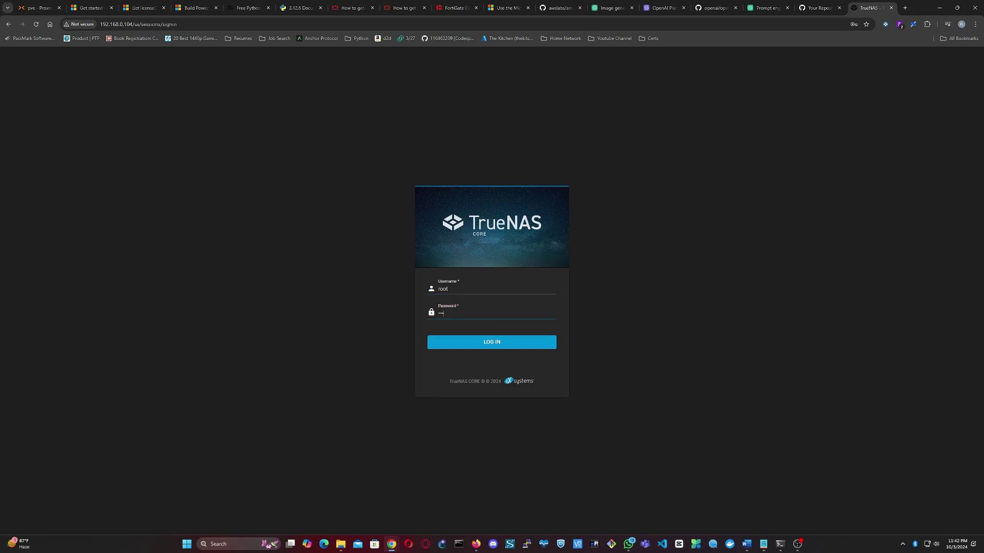
Step: Log in to TrueNAS as root with the account password and open the list of storage disks
{"action": "type", "text": "•••••"}
{"action": "key", "text": "Return"}
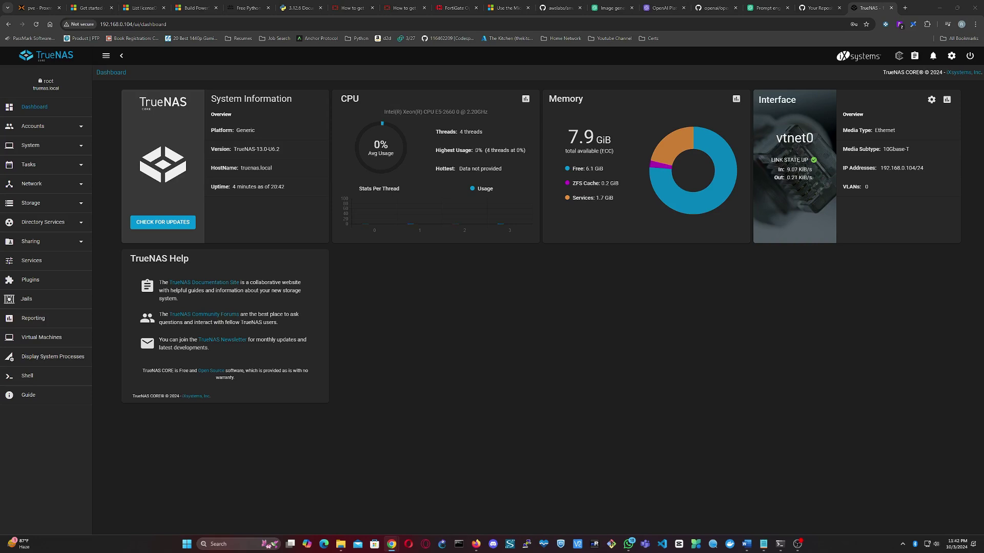
{"action": "left_click", "coordinate": [51, 202]}
{"action": "left_click", "coordinate": [27, 278]}
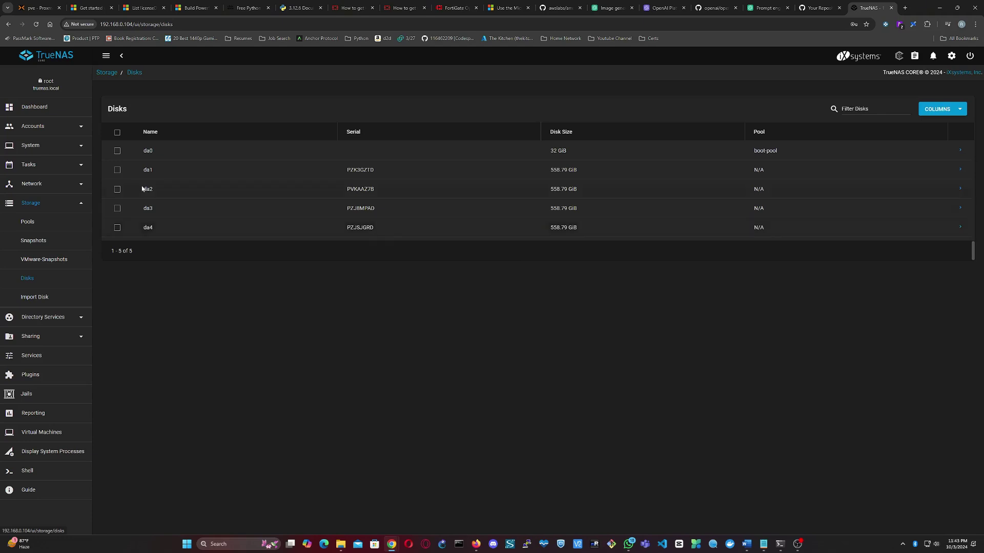
Step: Start a new storage pool named Pool and add disks da1 to da4 to its data VDev
{"action": "left_click", "coordinate": [33, 223]}
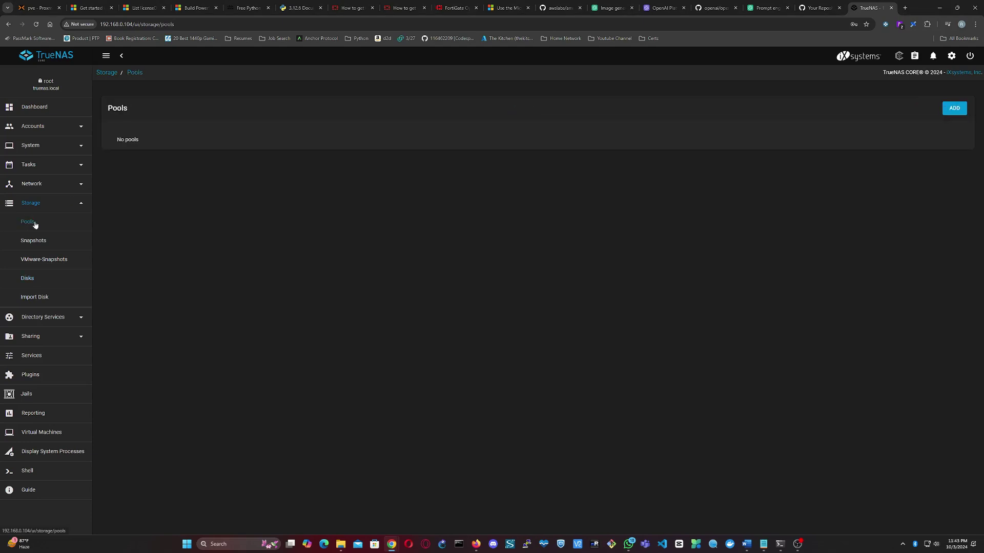
{"action": "left_click", "coordinate": [953, 108]}
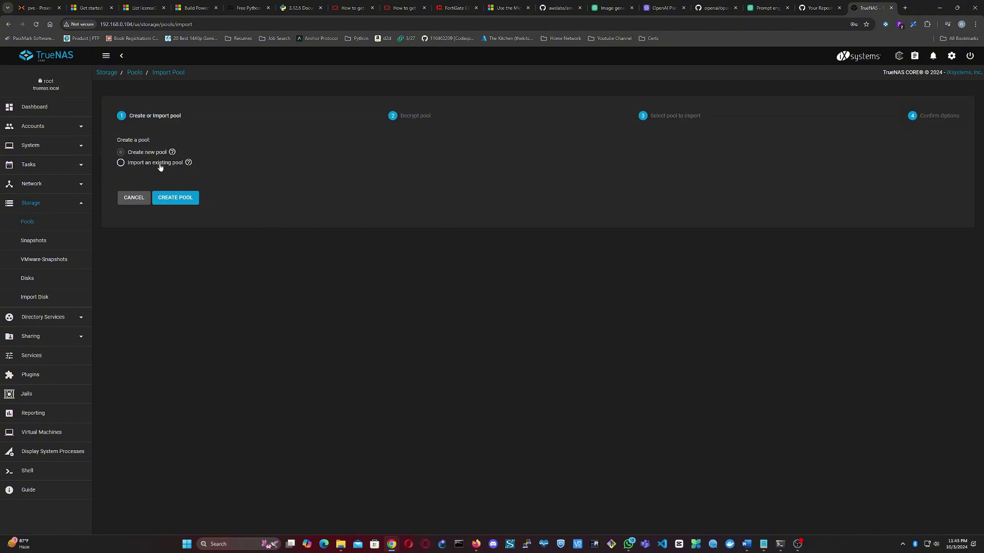
{"action": "left_click", "coordinate": [177, 199]}
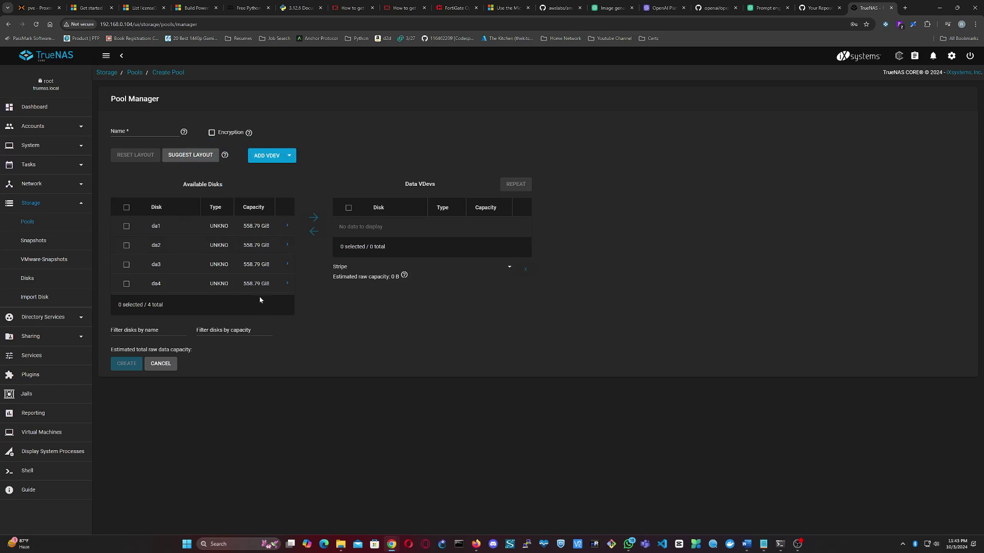
{"action": "left_click", "coordinate": [127, 208]}
{"action": "left_click", "coordinate": [150, 128]}
{"action": "type", "text": "Pool"}
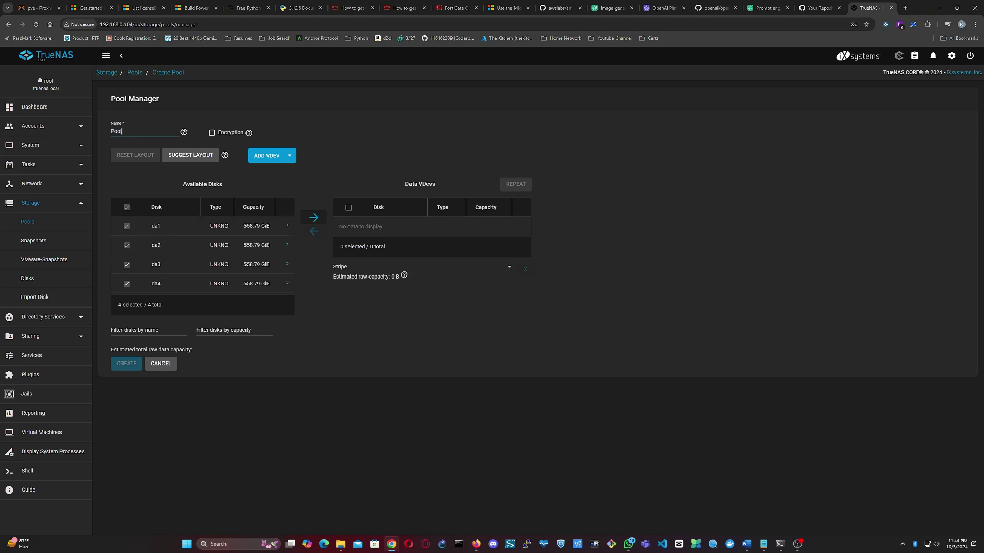
{"action": "mouse_move", "coordinate": [324, 193]}
{"action": "left_mouse_down"}
{"action": "mouse_move", "coordinate": [295, 212]}
{"action": "mouse_move", "coordinate": [336, 218]}
{"action": "mouse_move", "coordinate": [315, 194]}
{"action": "left_mouse_up"}
{"action": "left_click", "coordinate": [314, 217]}
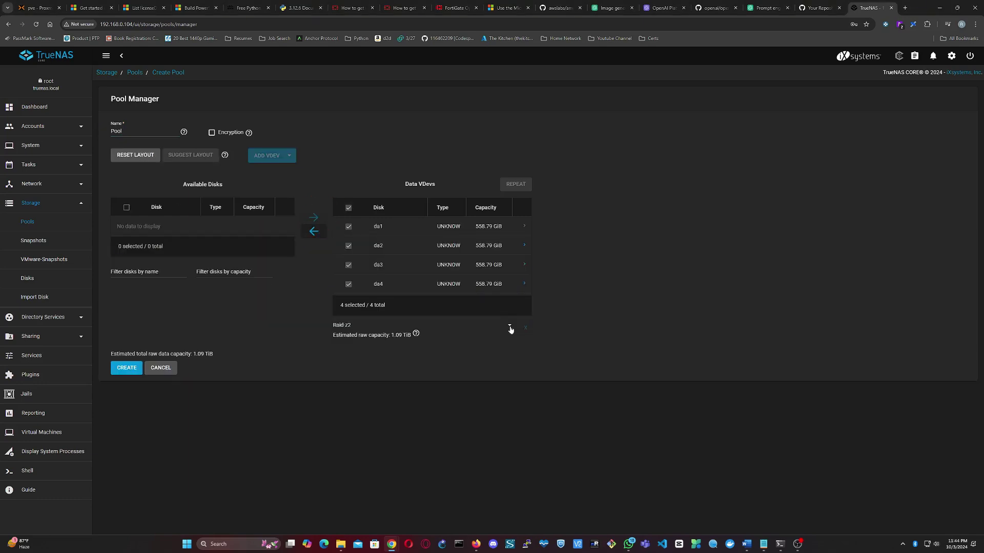
Step: Set the data VDev layout to Raid-z and create the pool, confirming the erasure of all added disks
{"action": "left_click", "coordinate": [510, 327]}
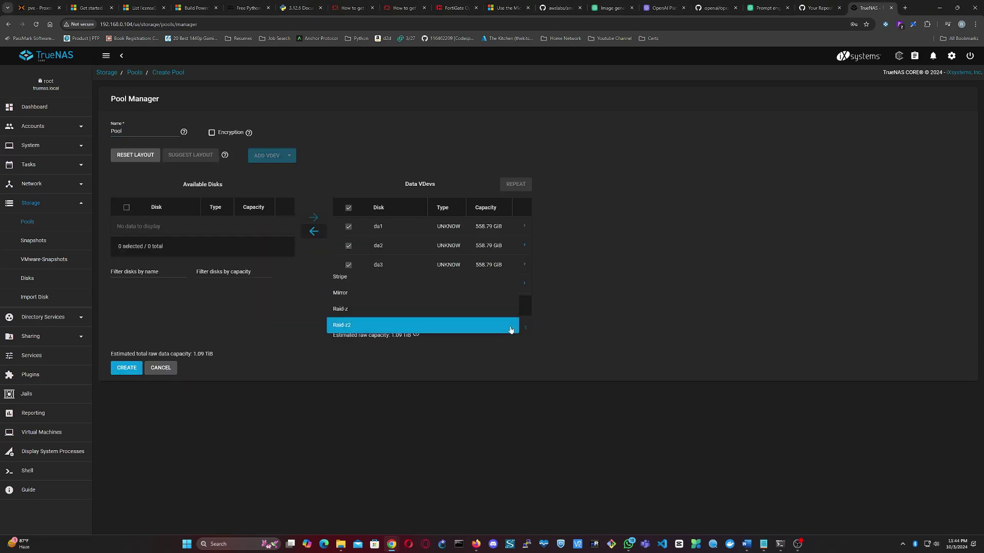
{"action": "left_click", "coordinate": [438, 359]}
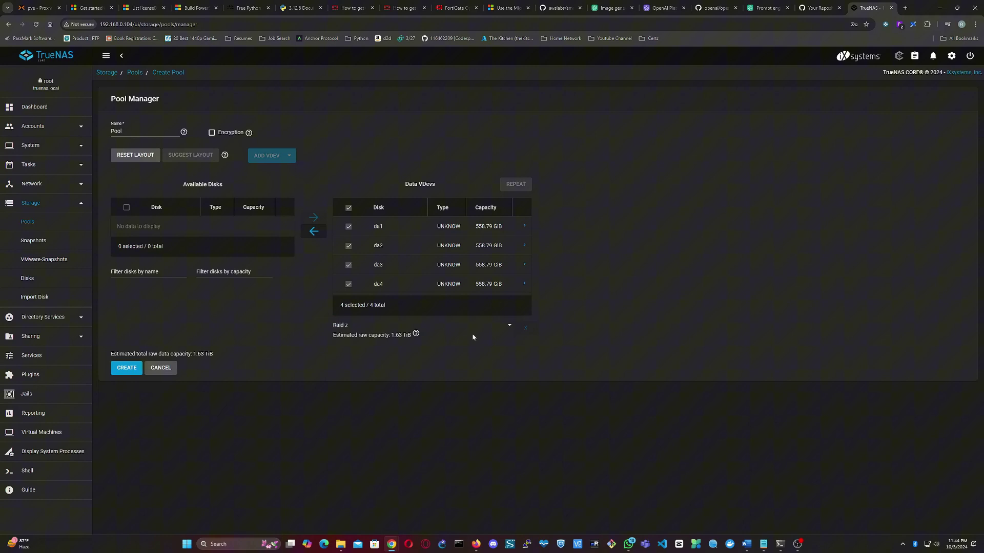
{"action": "left_click", "coordinate": [507, 328]}
{"action": "left_click", "coordinate": [128, 370]}
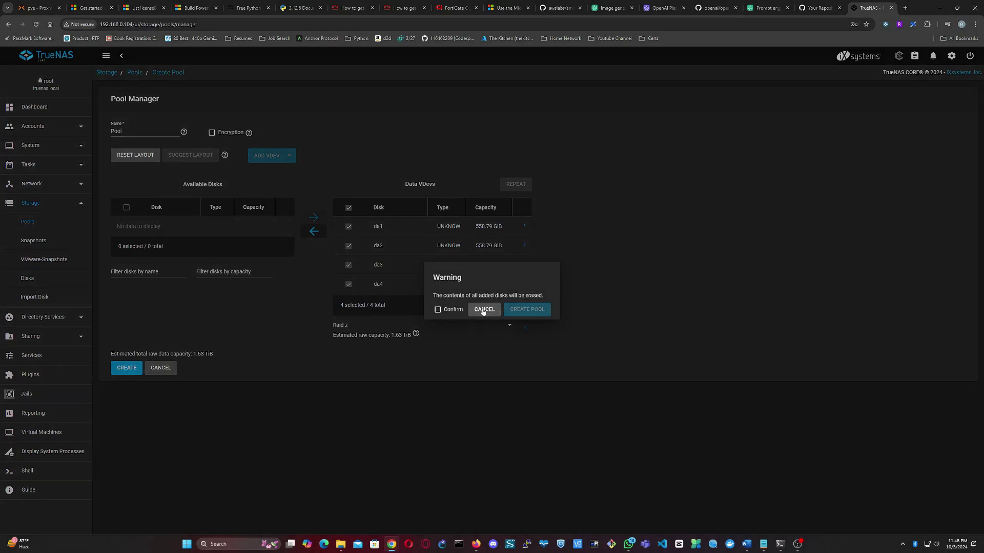
{"action": "left_click", "coordinate": [438, 309]}
{"action": "left_click", "coordinate": [528, 309]}
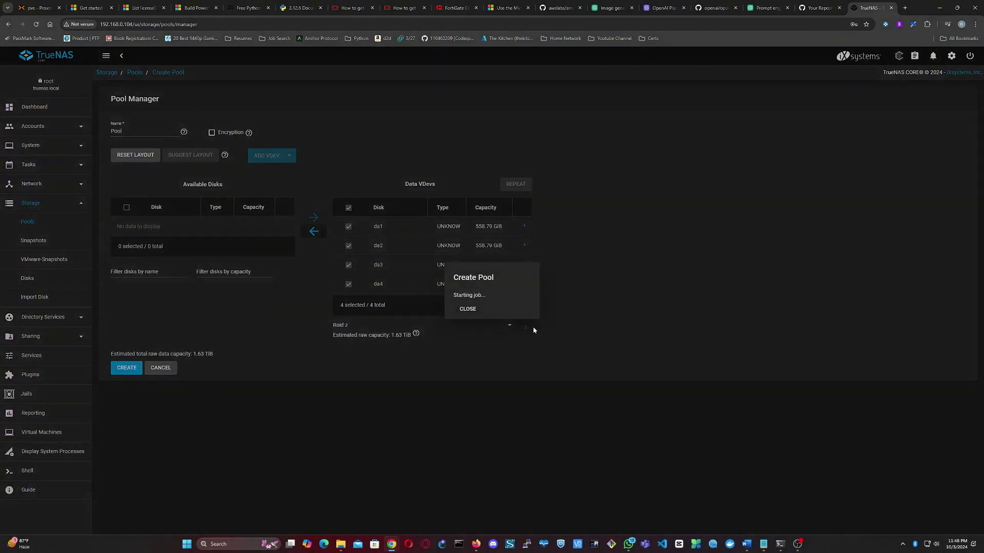